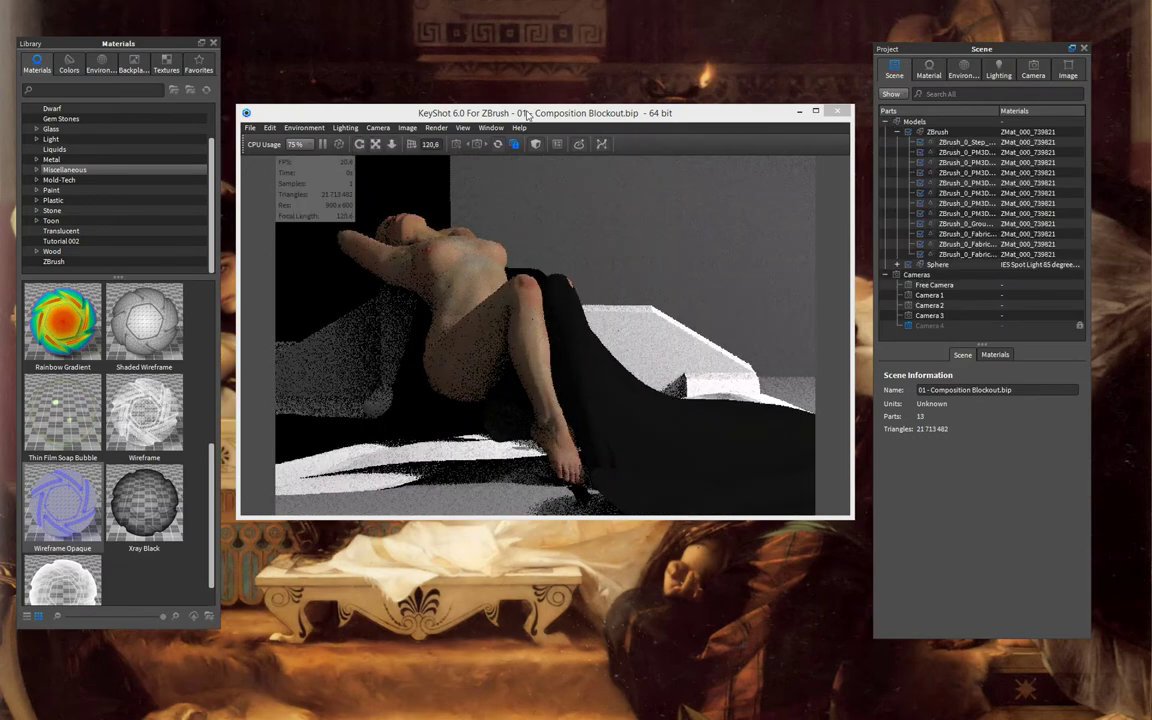
Step: Arrange the scene panel and render window on screen
drag(523, 103, 583, 112)
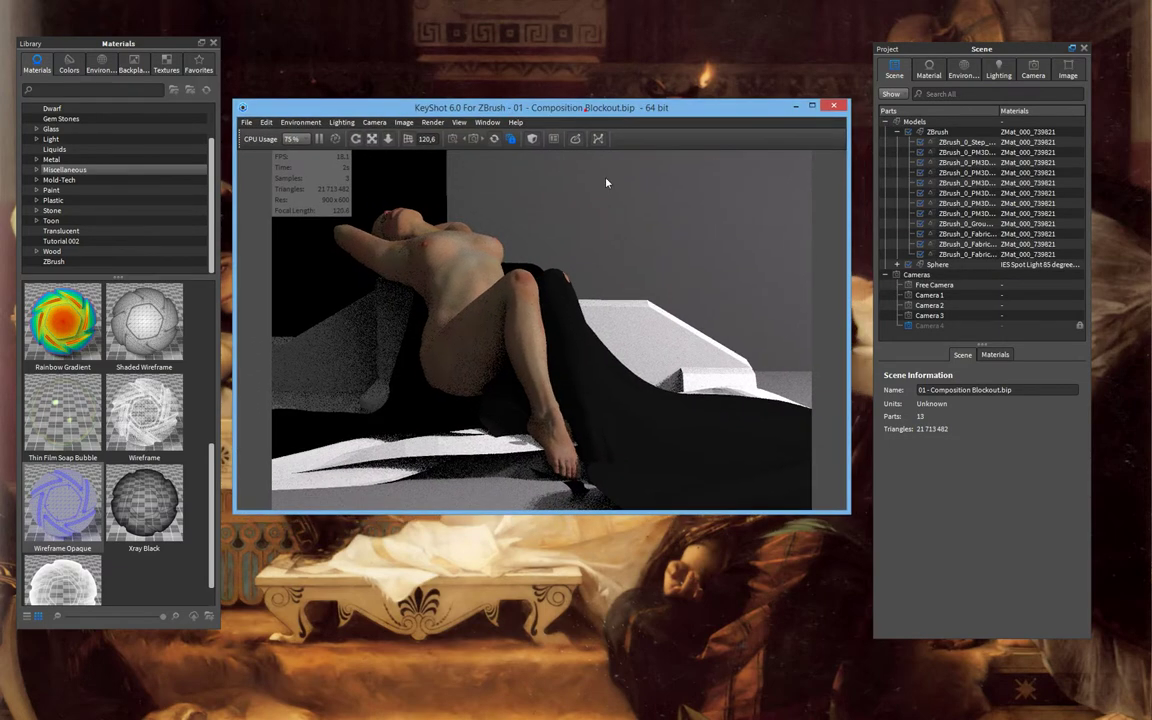
drag(725, 108, 666, 103)
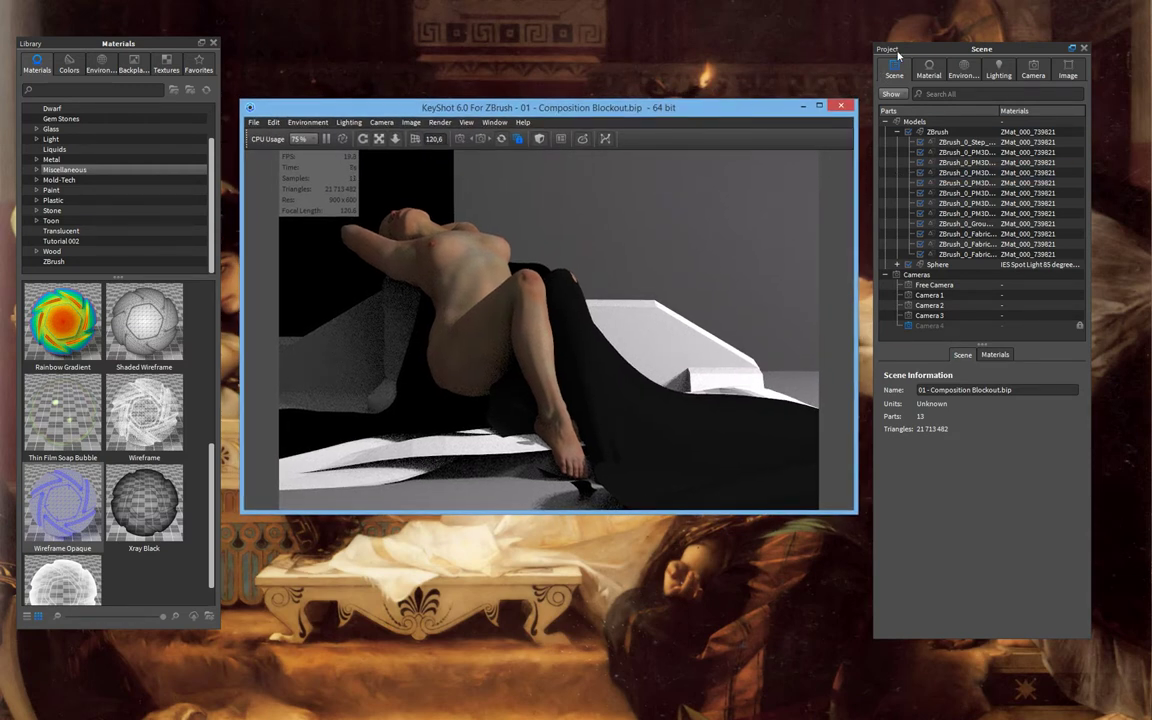
drag(897, 53, 903, 55)
drag(503, 115, 506, 106)
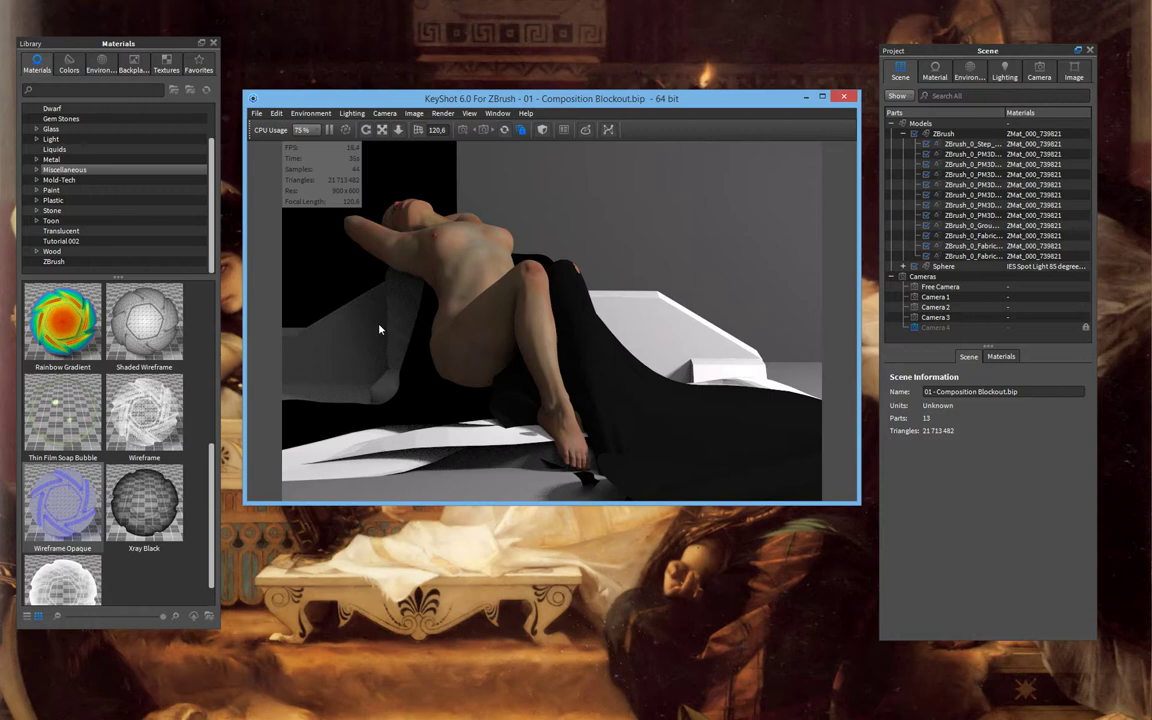
Step: Set the ZMat_000_739821 material type to Flat and bring up the environment settings
click(1001, 357)
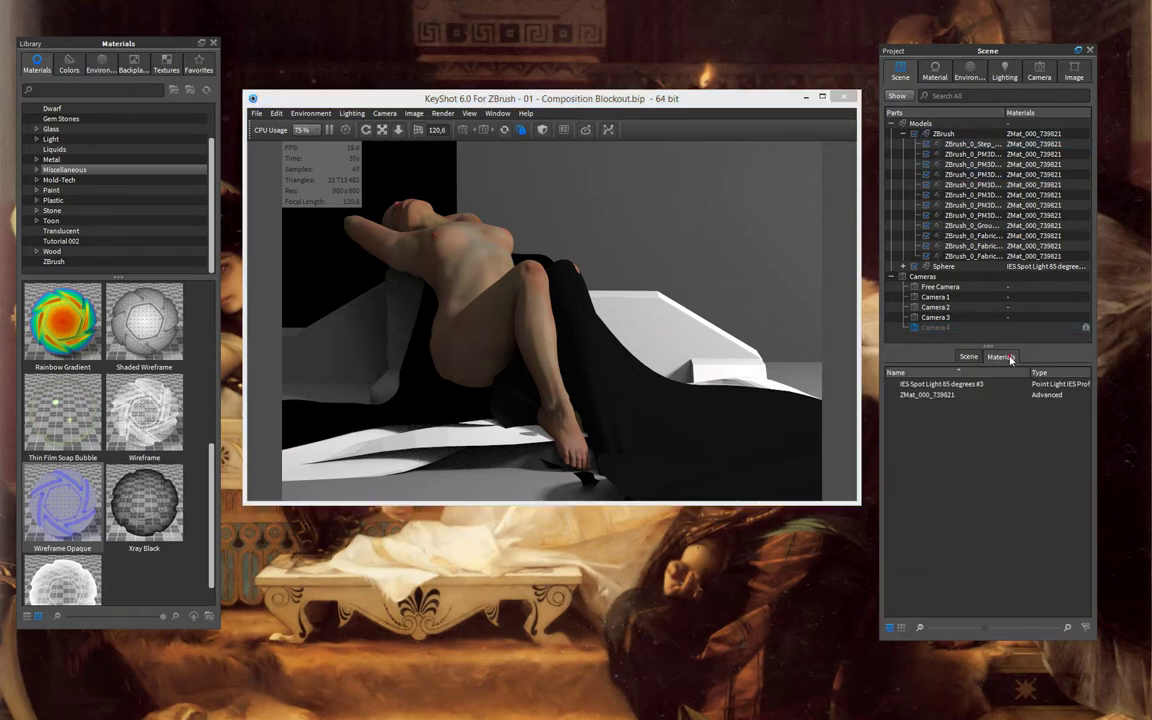
click(941, 397)
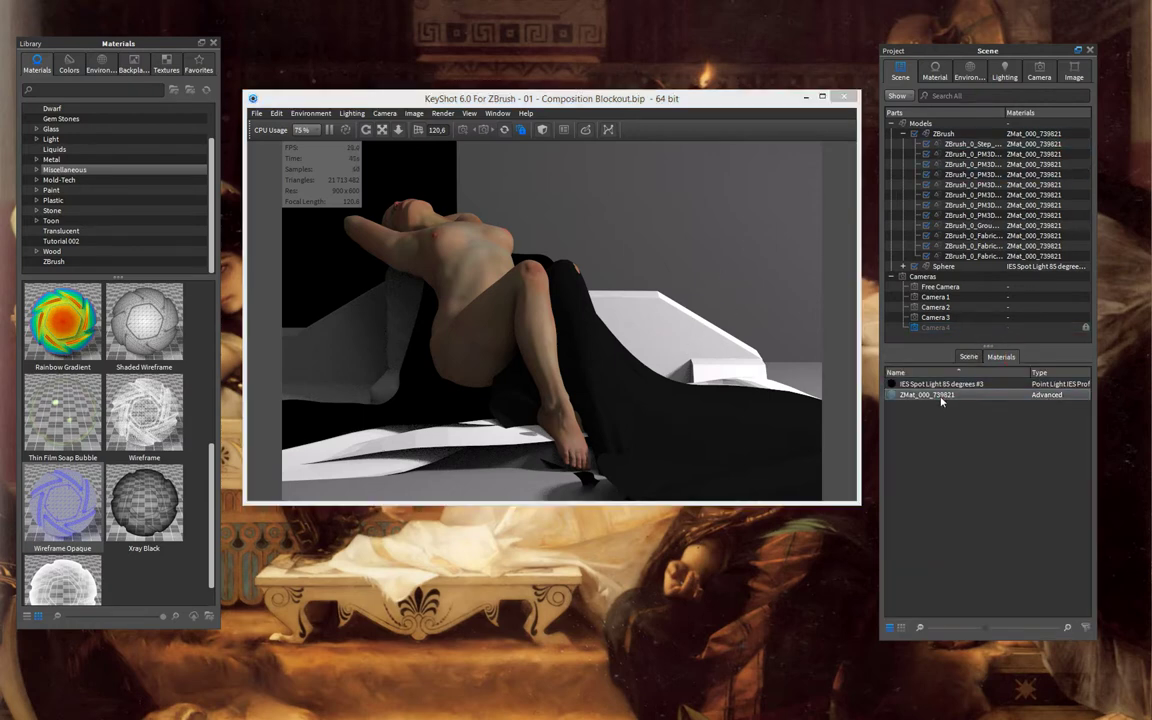
click(935, 70)
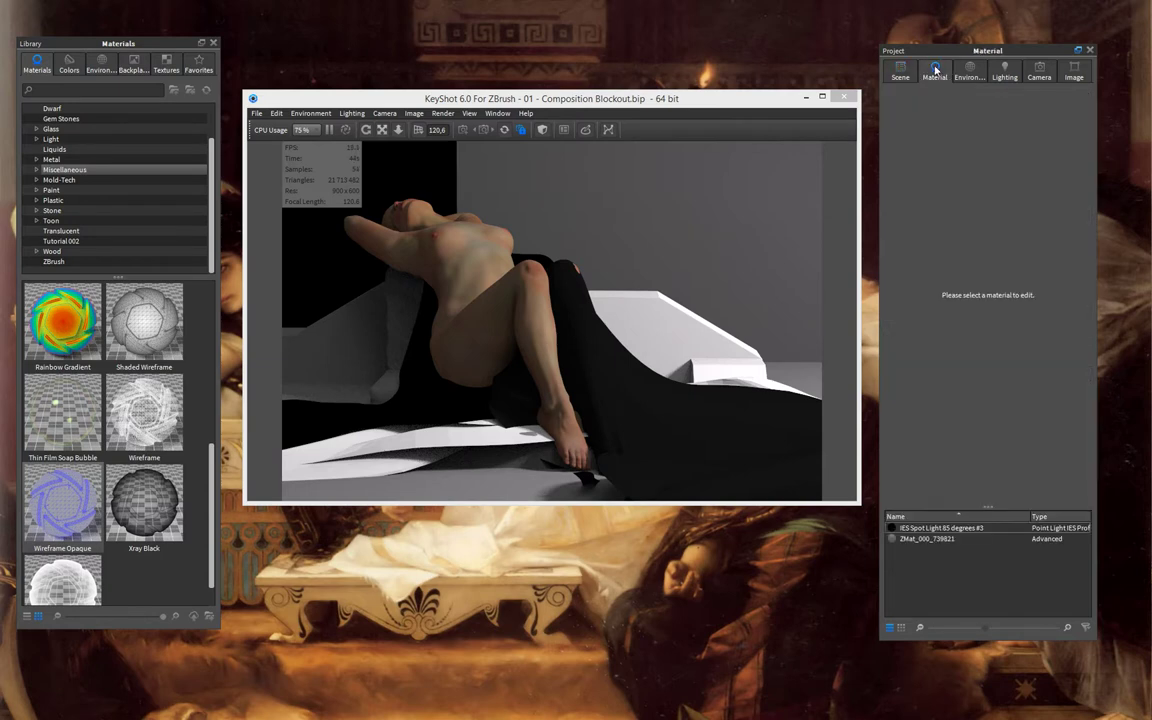
click(901, 72)
click(1001, 356)
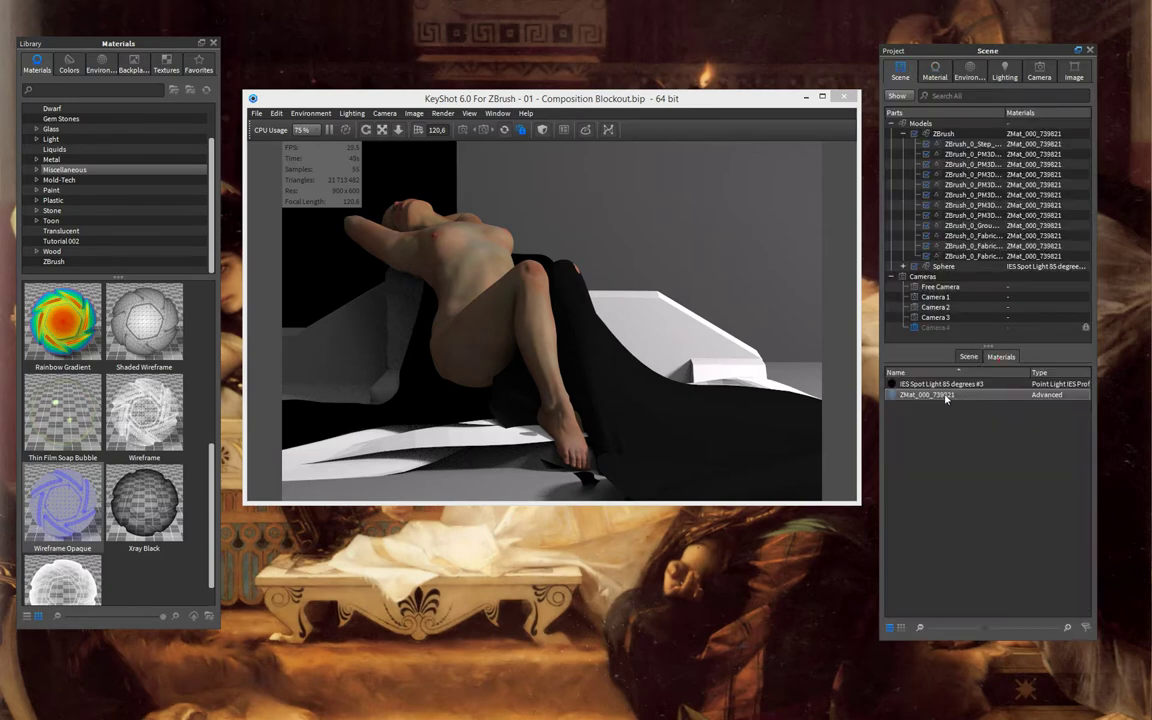
double_click(925, 393)
click(1042, 158)
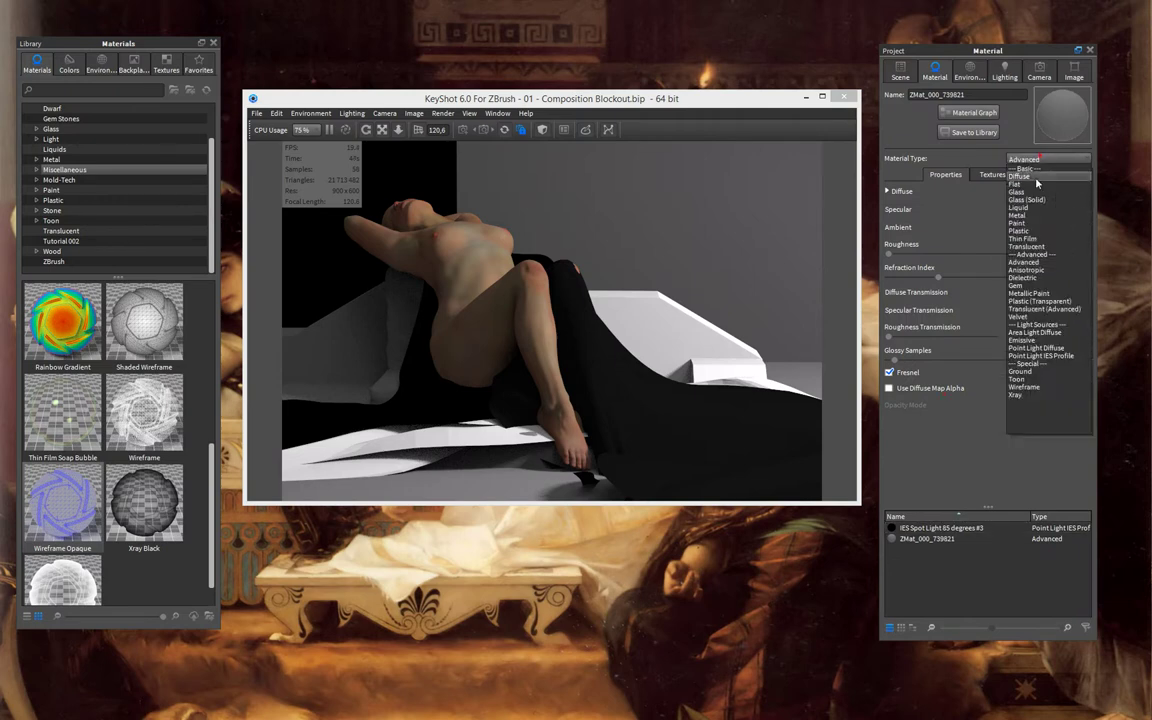
click(1030, 163)
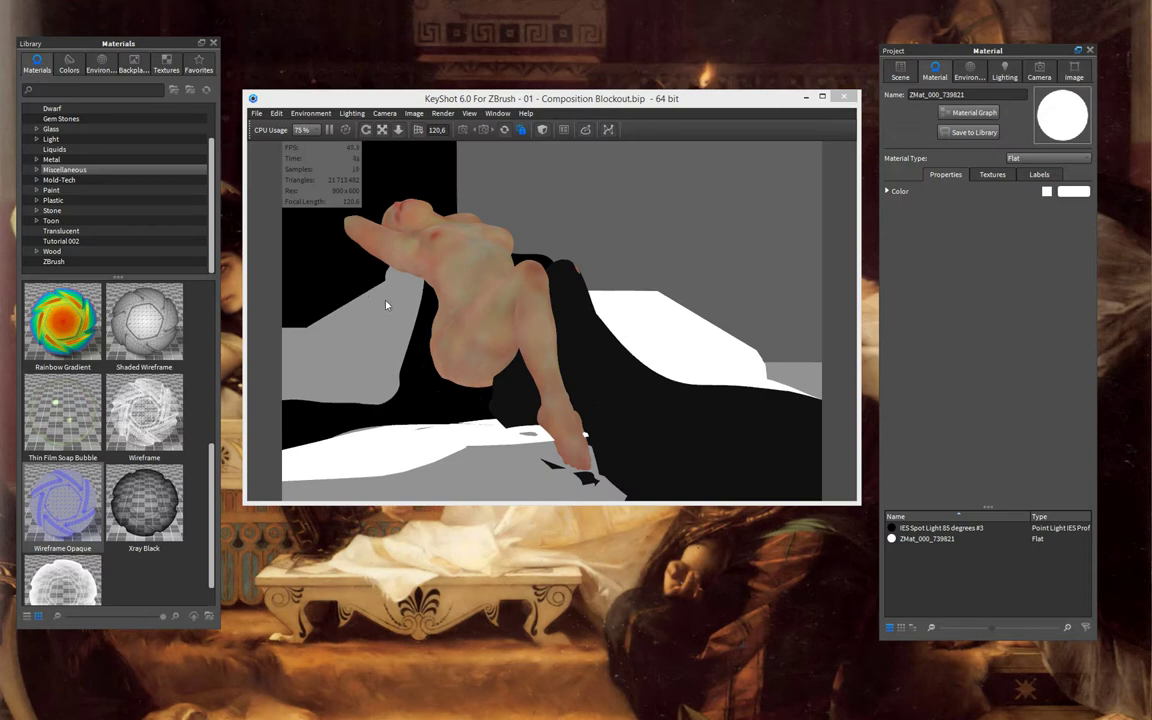
click(1073, 70)
Step: Show the startup.hdr environment lighting settings: brightness 0.15, size 25, rotation 312
click(969, 70)
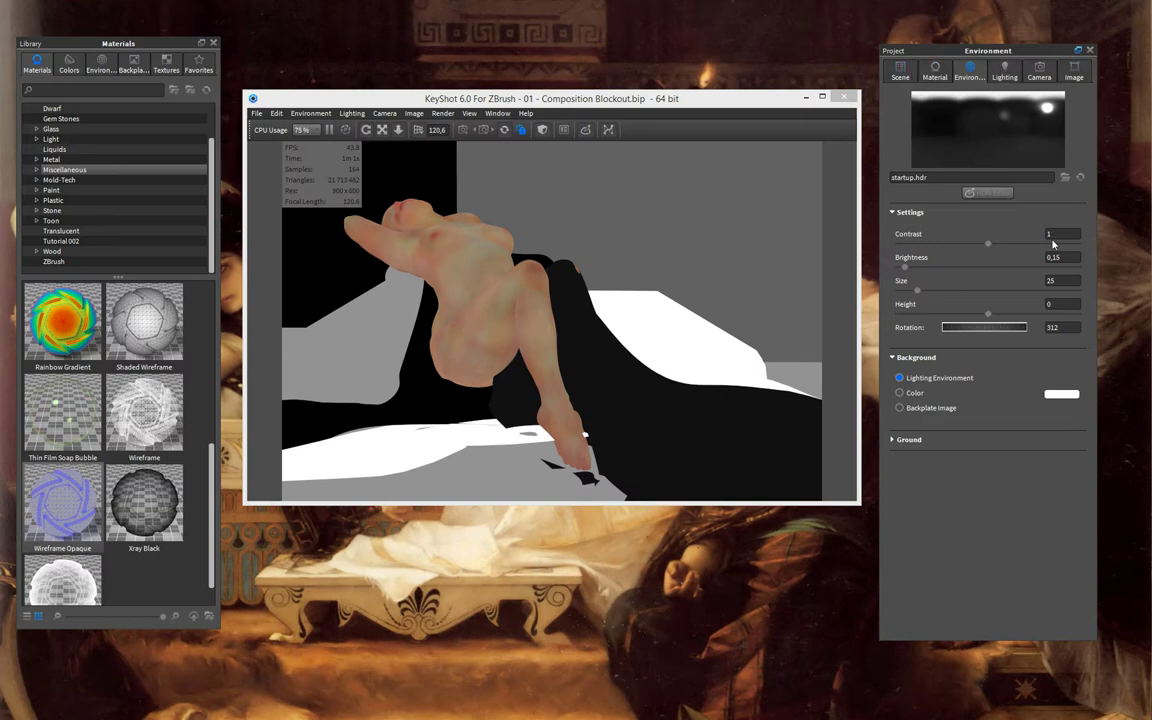
Step: Change the ZMat_000_739821 material type back to Diffuse
click(935, 72)
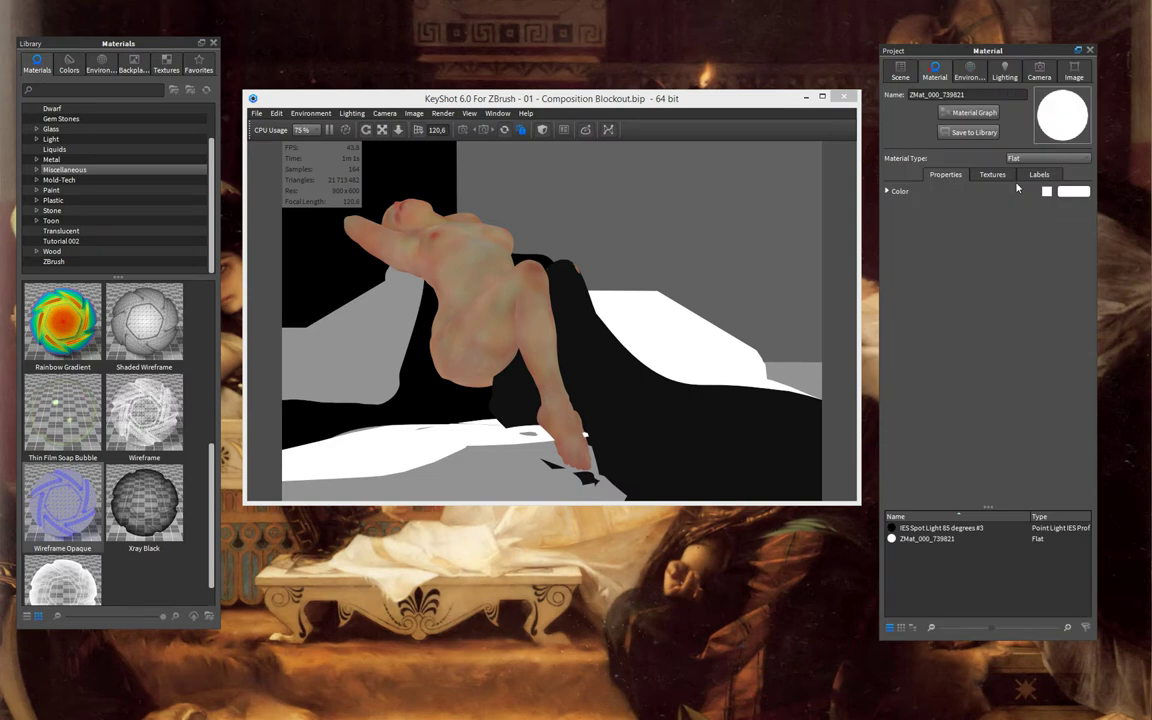
click(1030, 158)
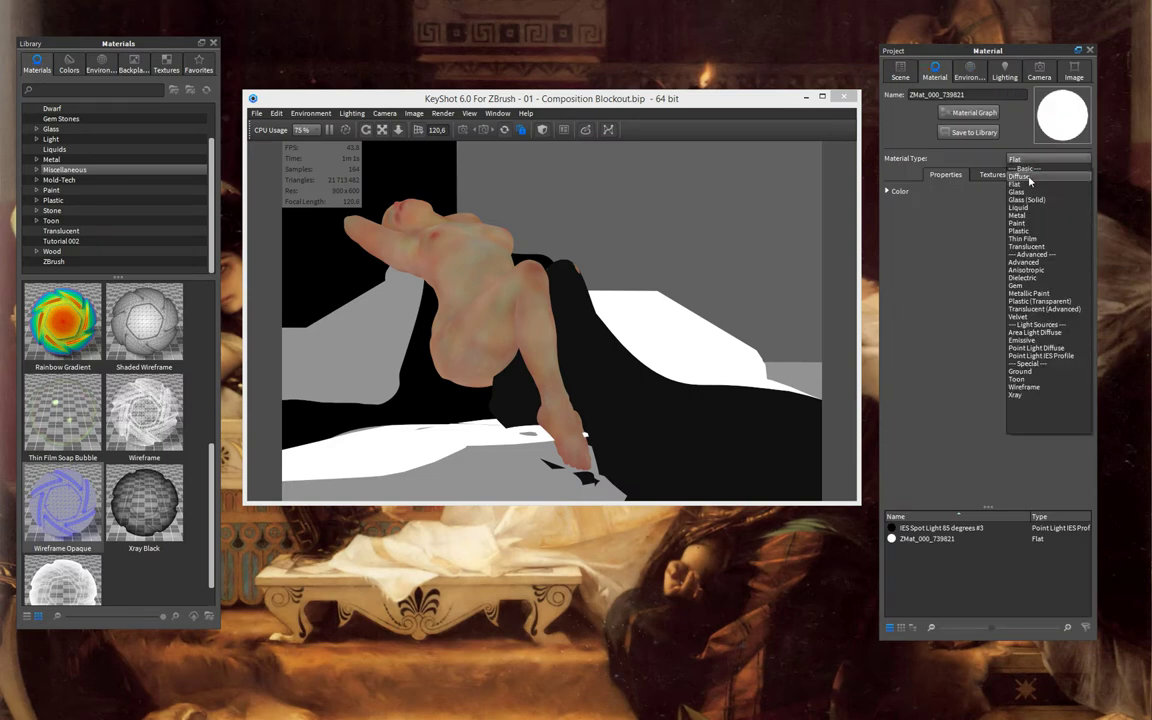
click(1030, 178)
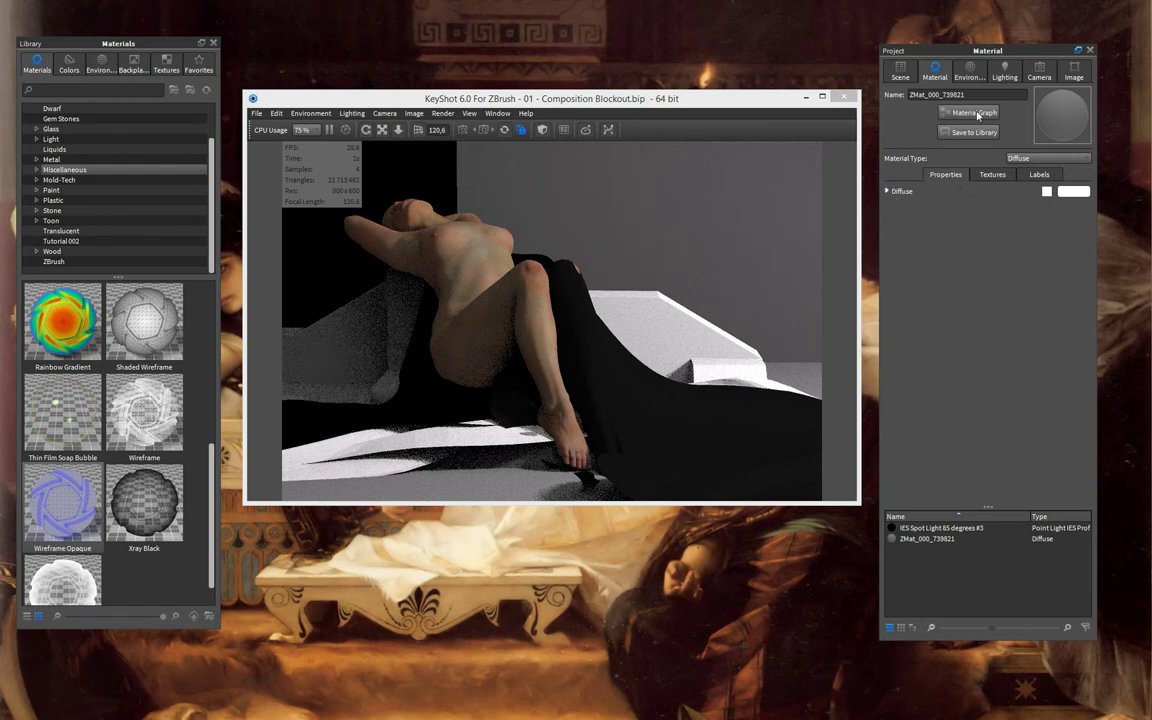
Step: Select the angled block on the left in the viewport and show its properties
click(900, 70)
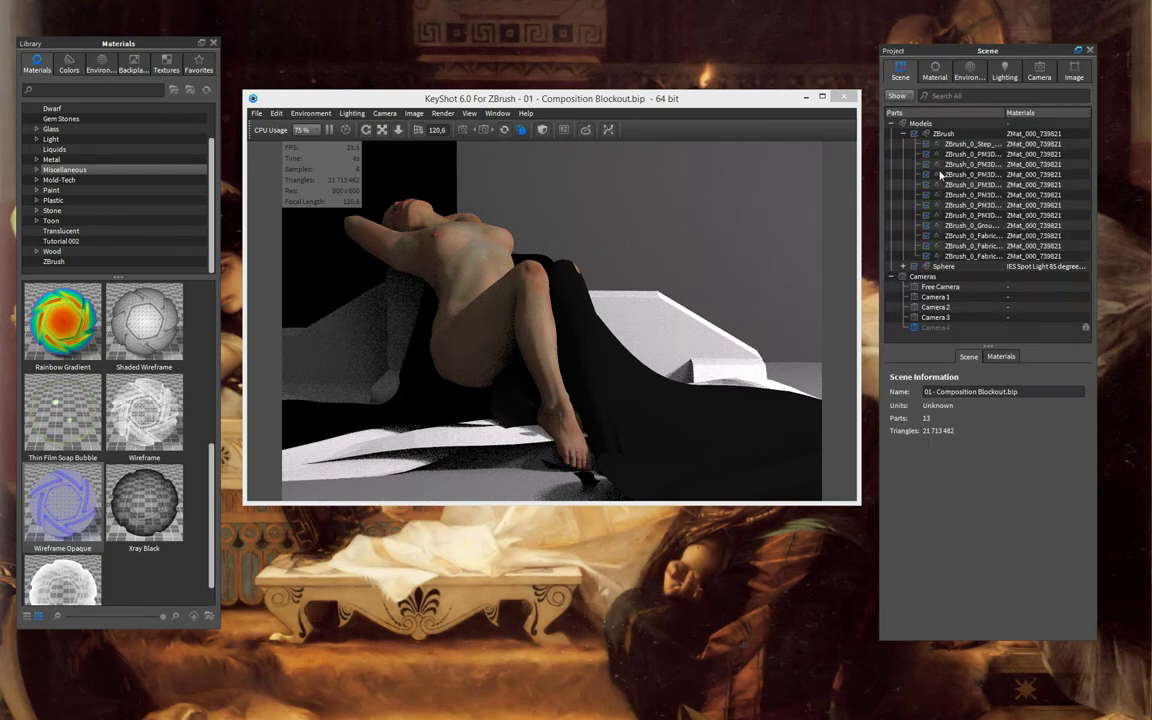
double_click(355, 335)
click(903, 72)
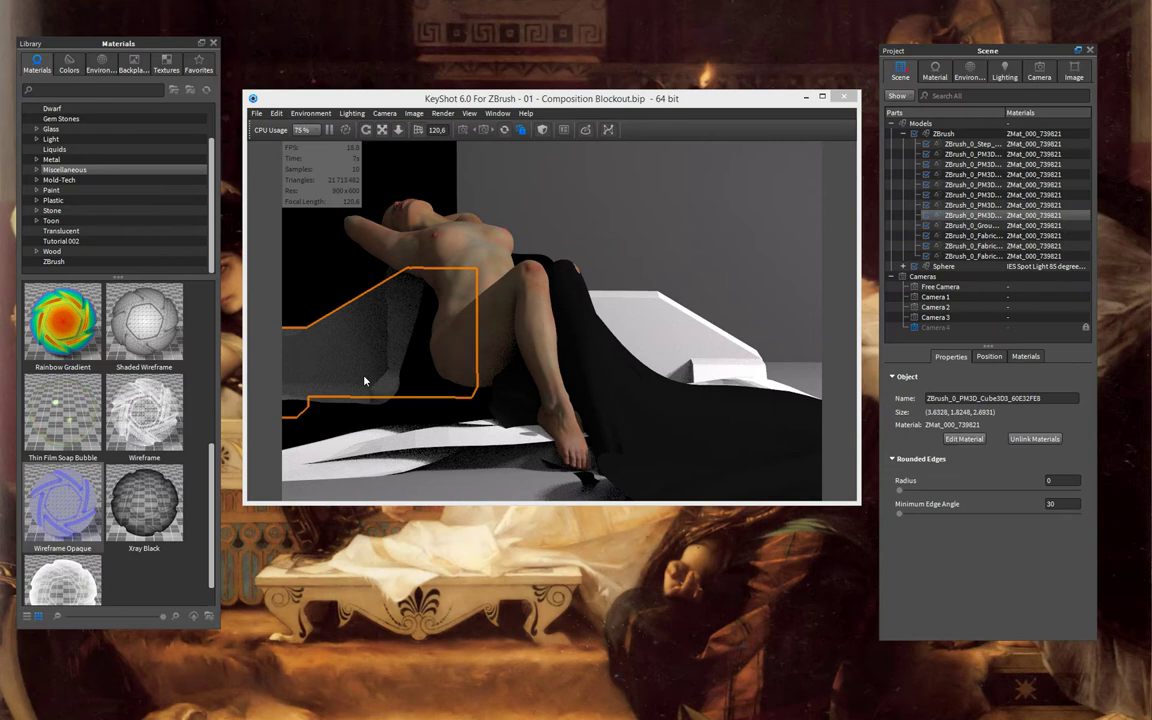
Step: Unlink the left block into ZMat_000_739821 #1 with pure white diffuse, then reselect the block
click(1045, 443)
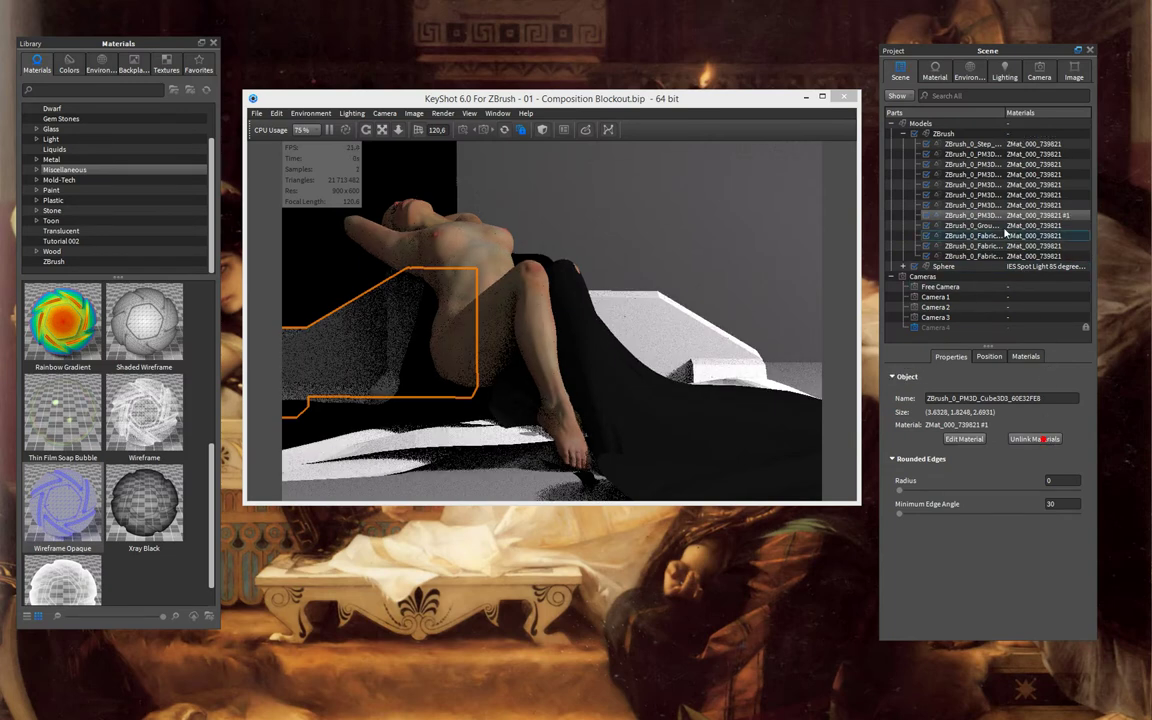
click(979, 440)
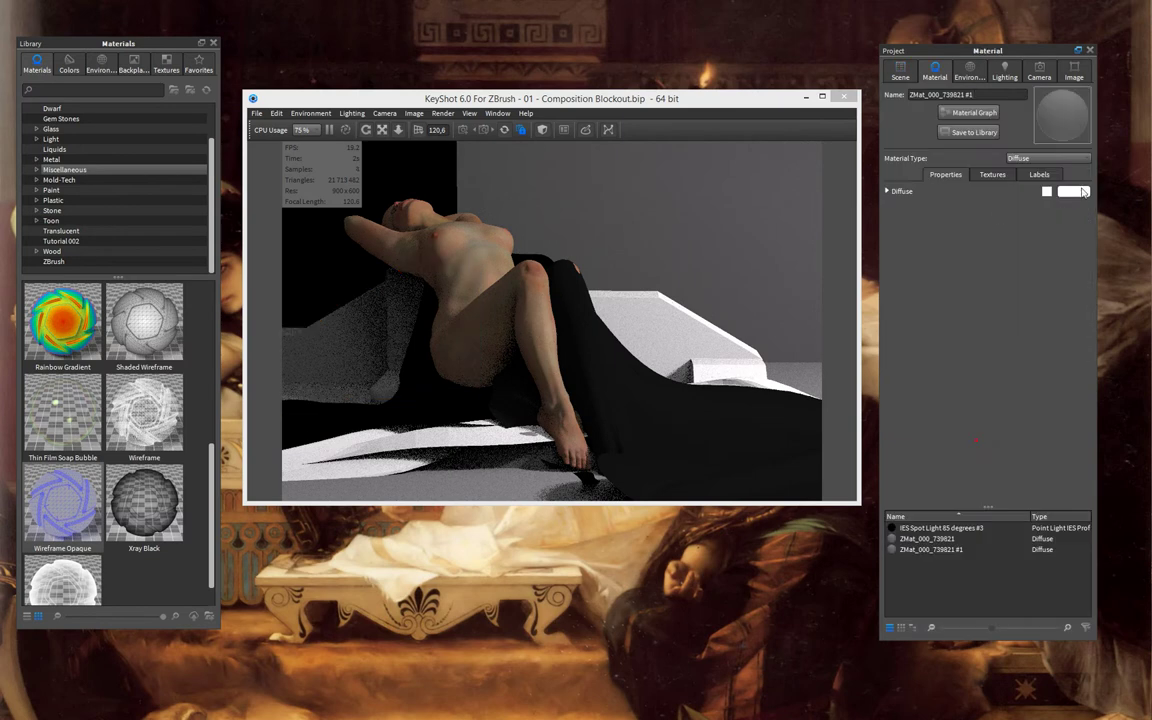
click(990, 175)
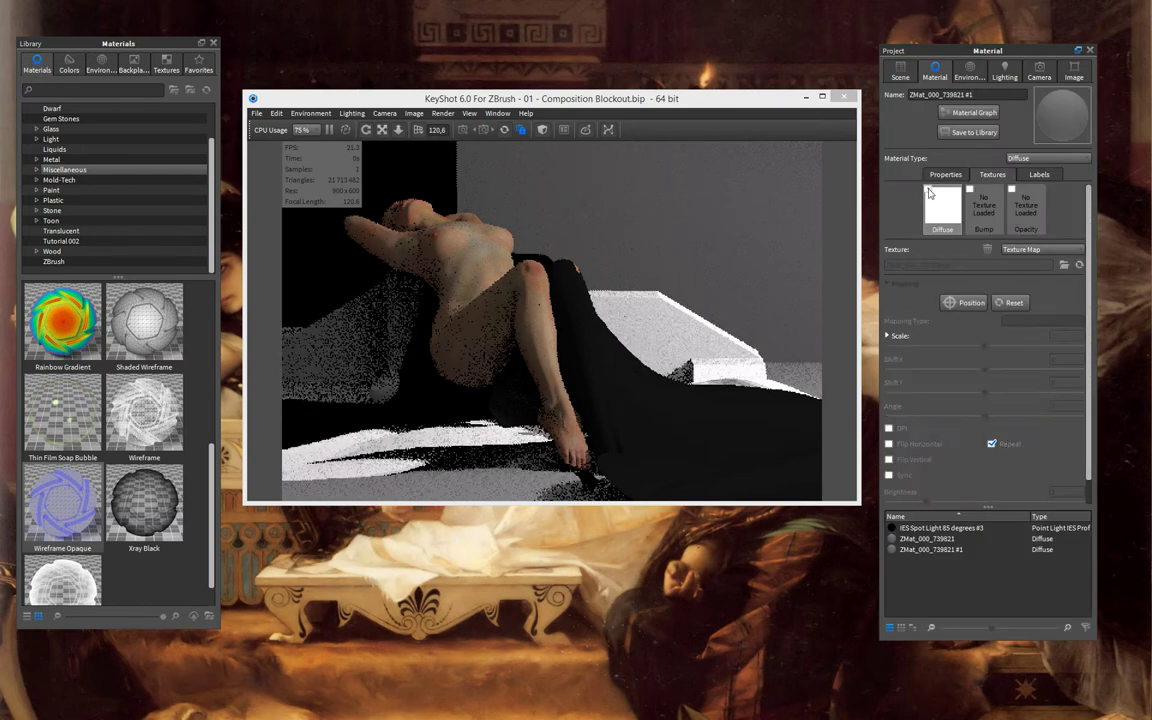
mouse_move(933, 187)
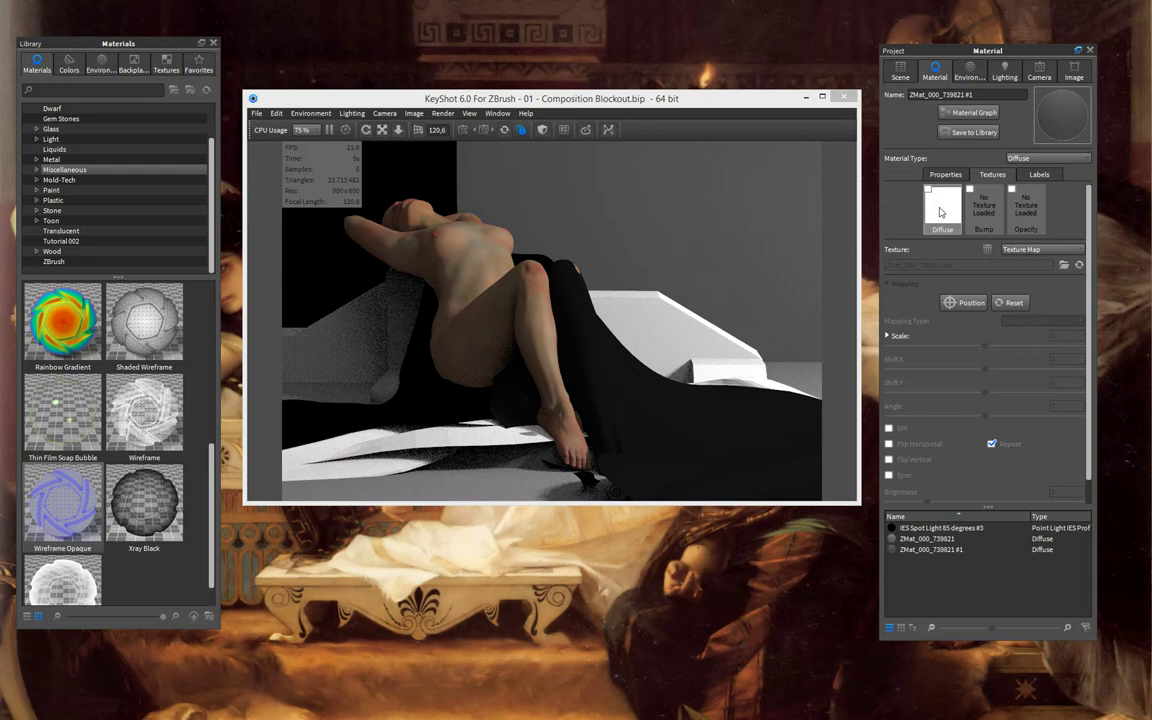
click(946, 174)
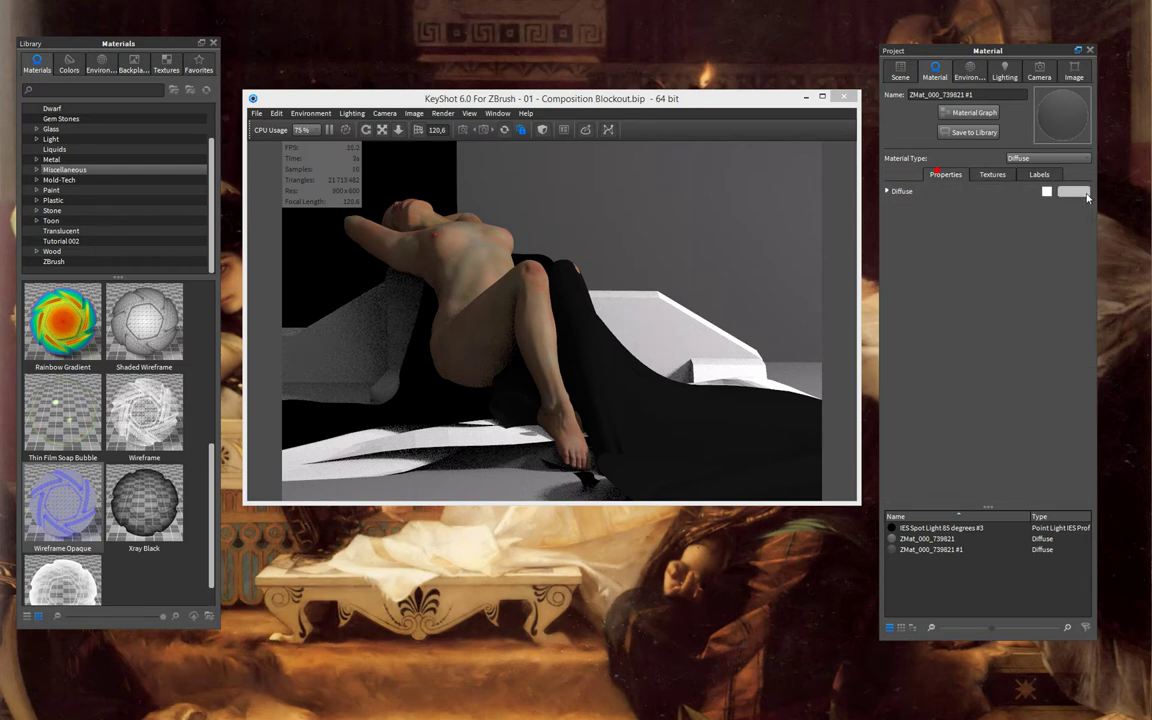
click(1086, 194)
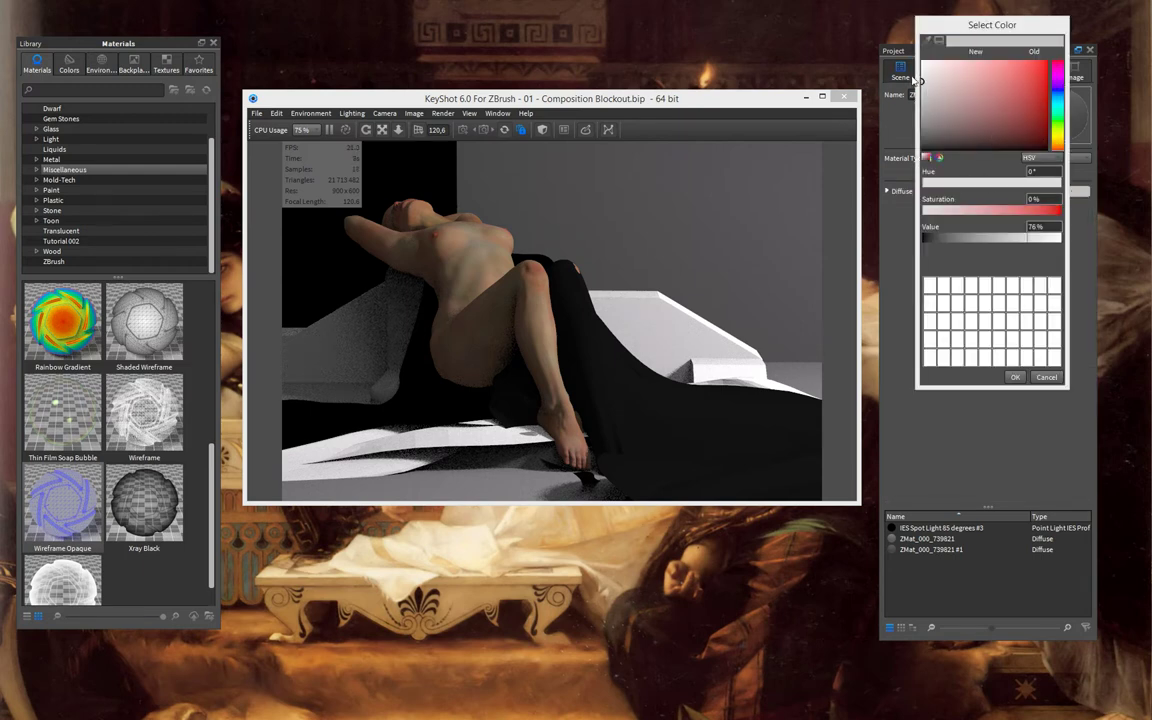
click(1015, 377)
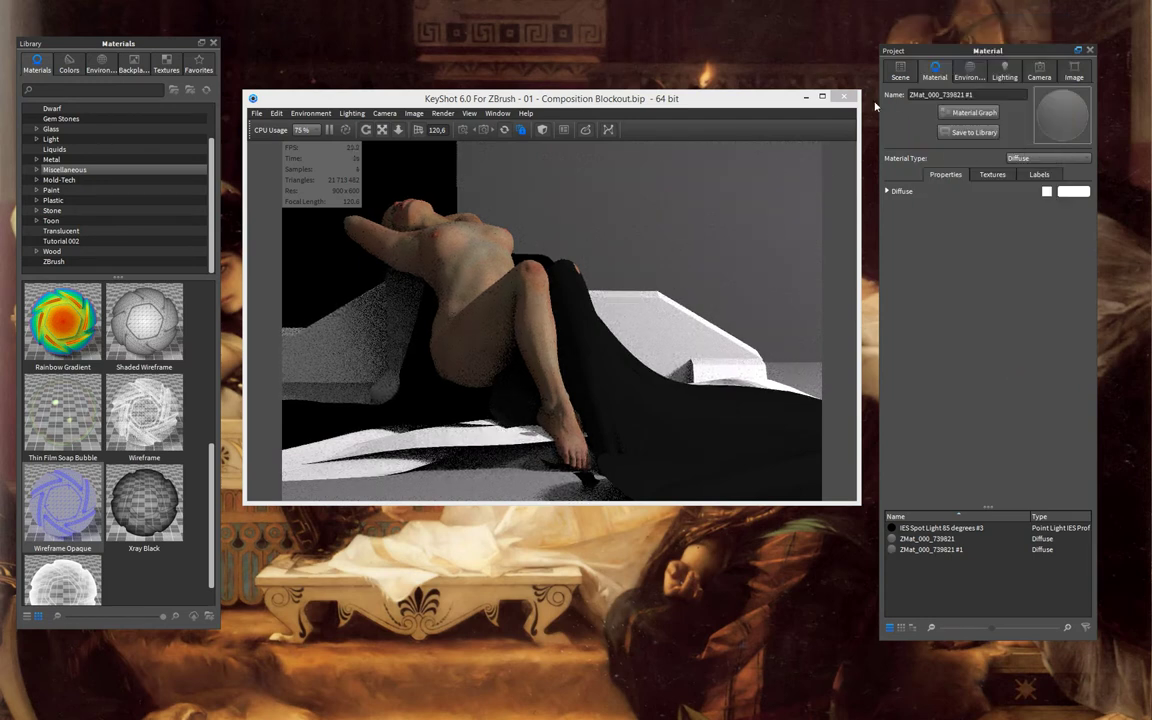
click(896, 79)
click(398, 387)
Step: Select two more block parts and give them their own material, ZMat_000_739821 #2
click(398, 337)
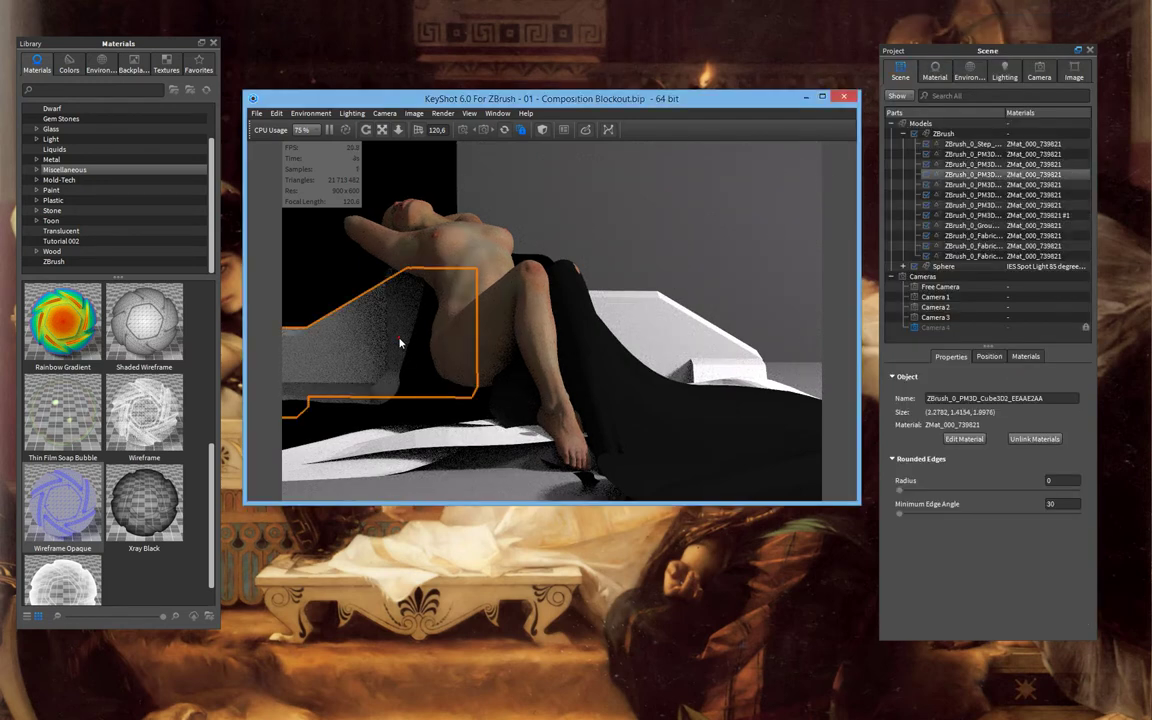
shift+click(393, 388)
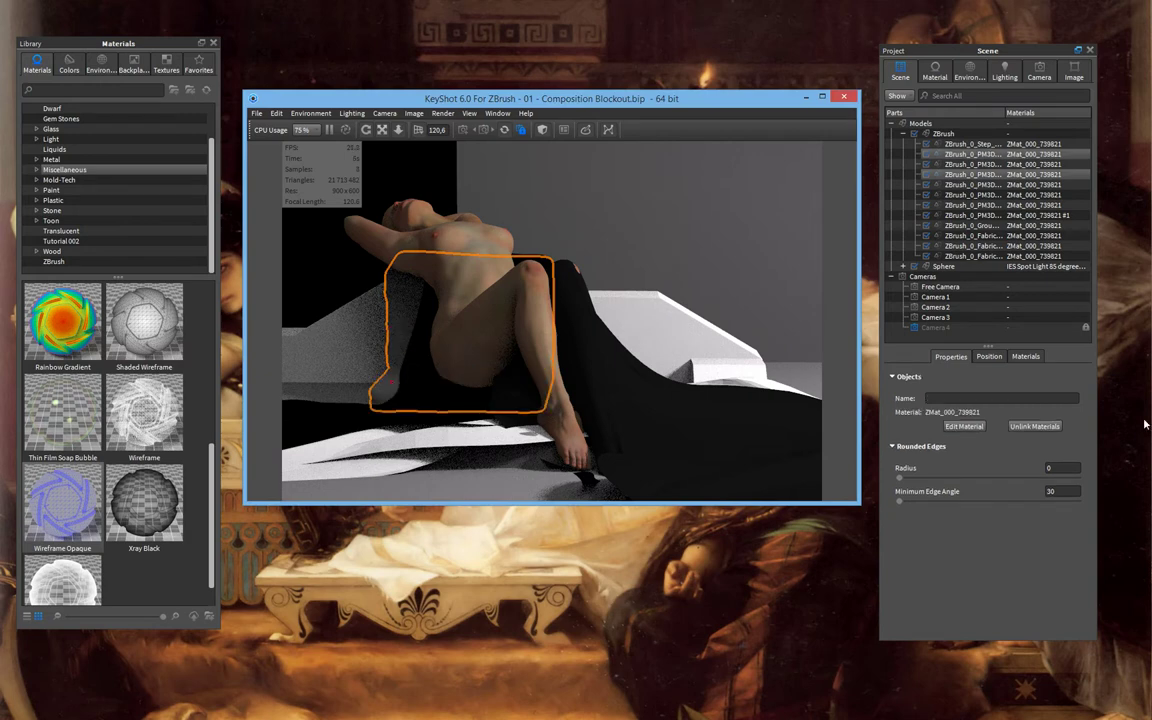
click(1030, 426)
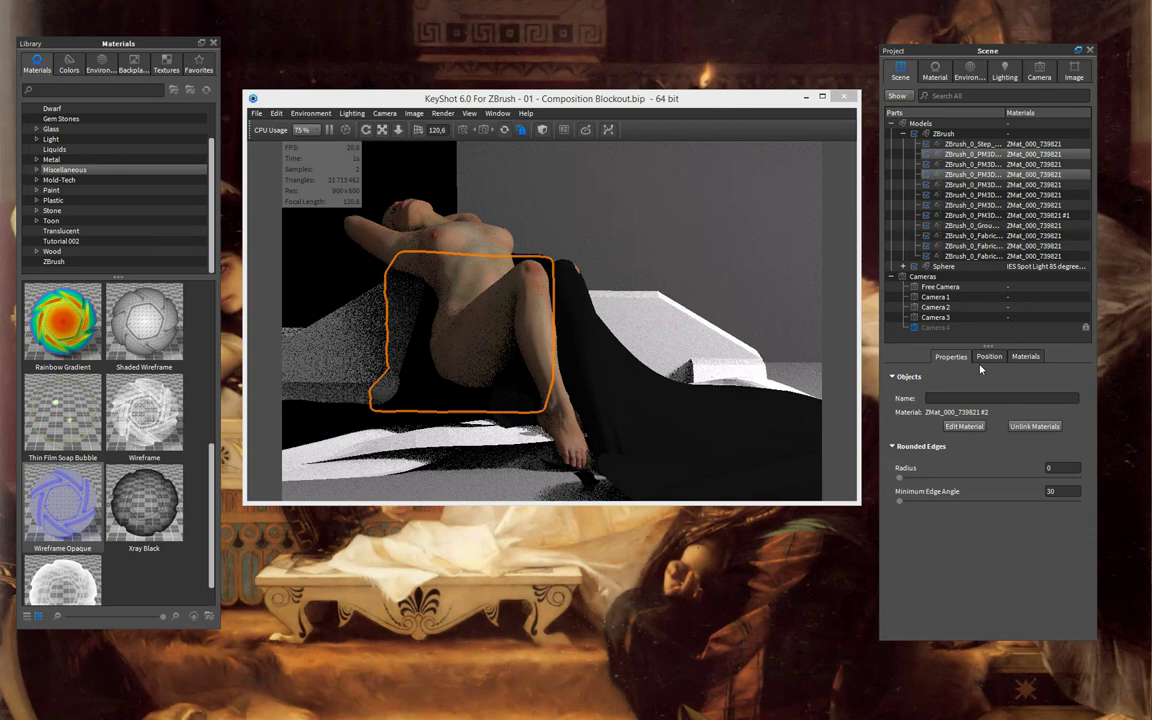
Step: Turn off its diffuse texture map and set the diffuse colour to 98% white
click(970, 426)
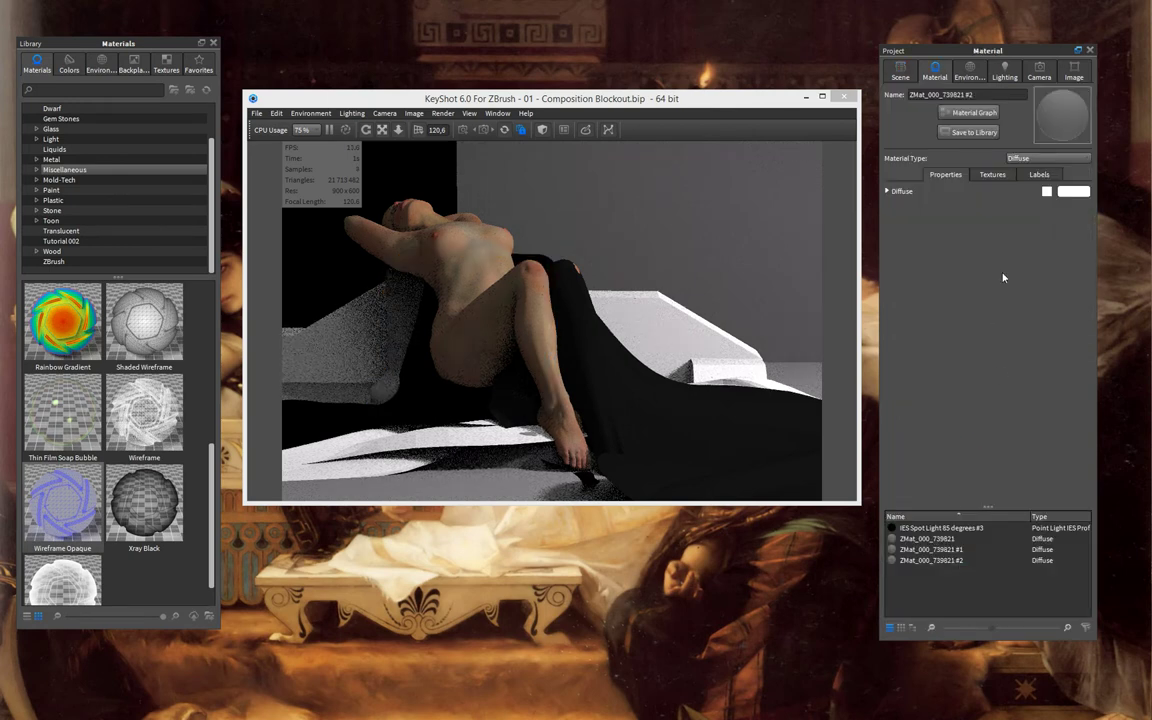
click(992, 174)
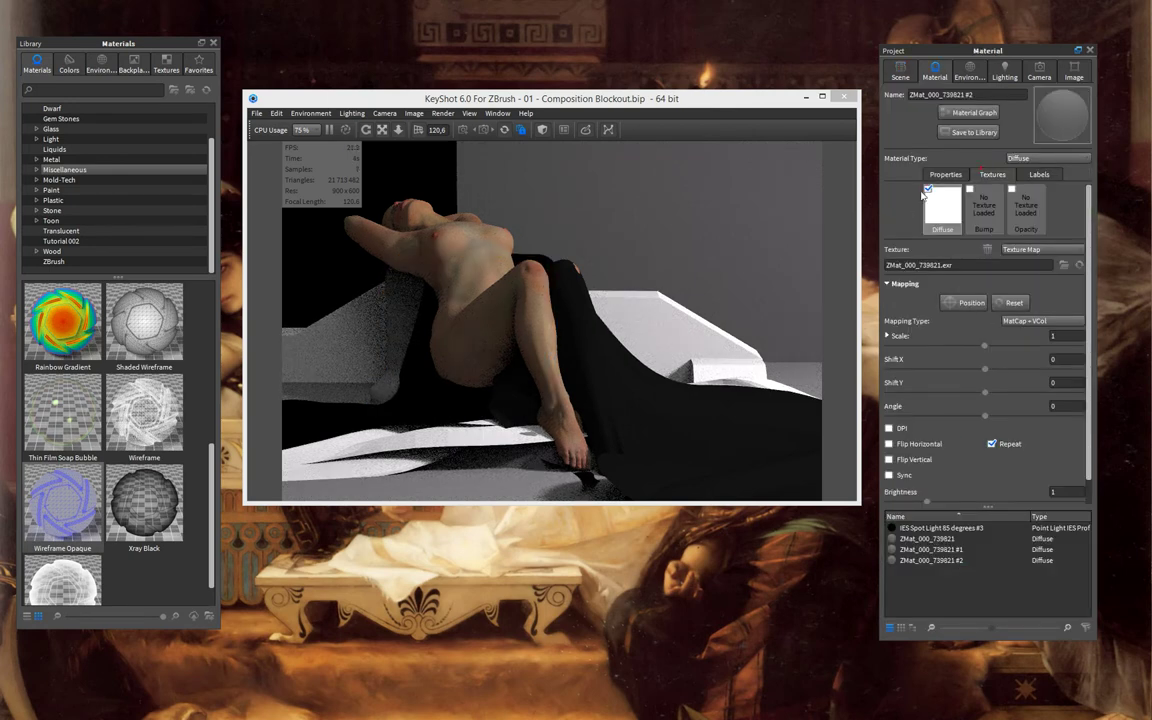
click(929, 190)
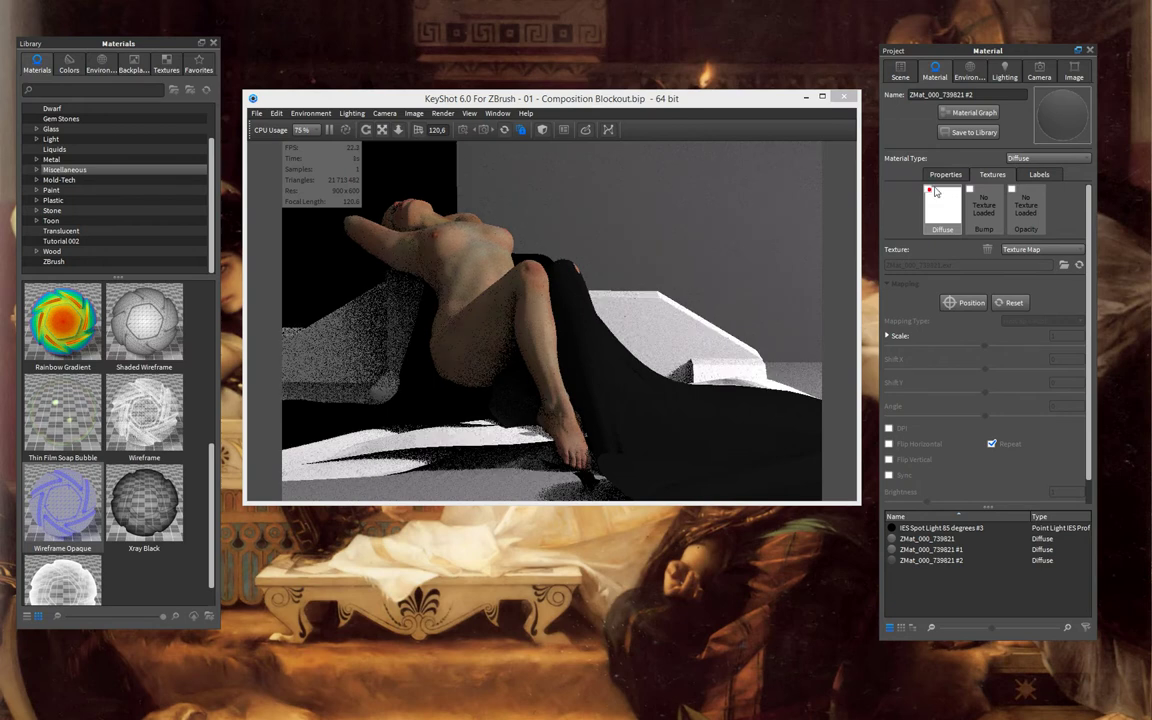
click(943, 175)
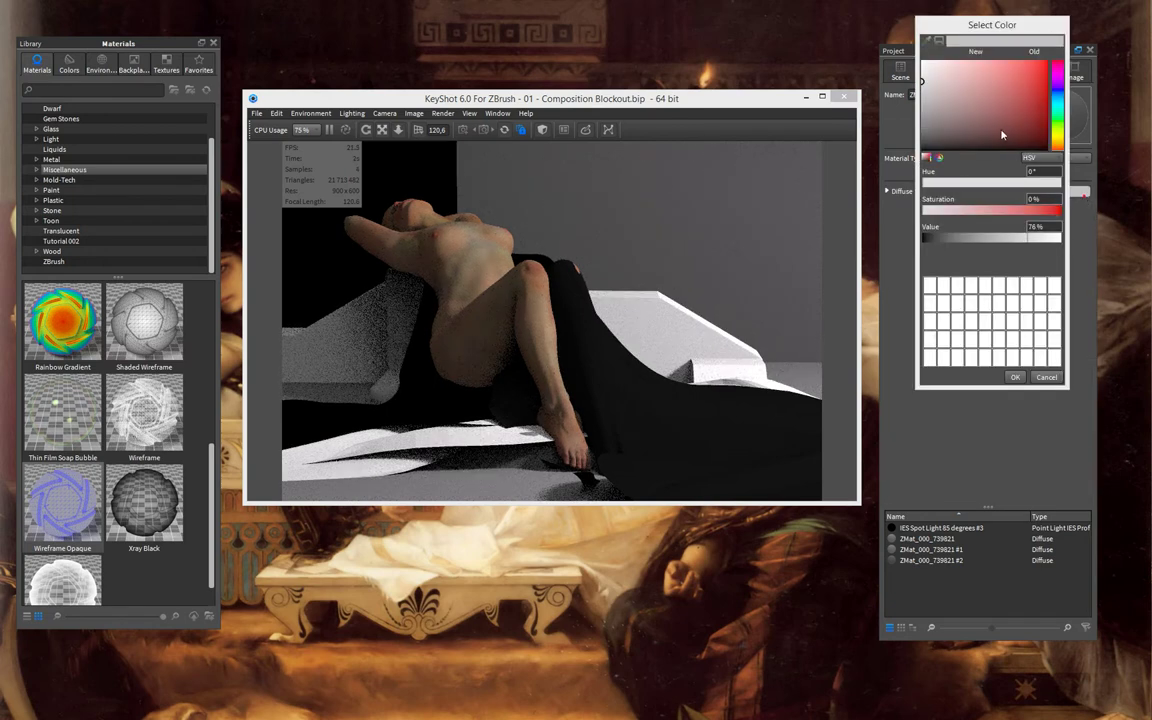
click(922, 63)
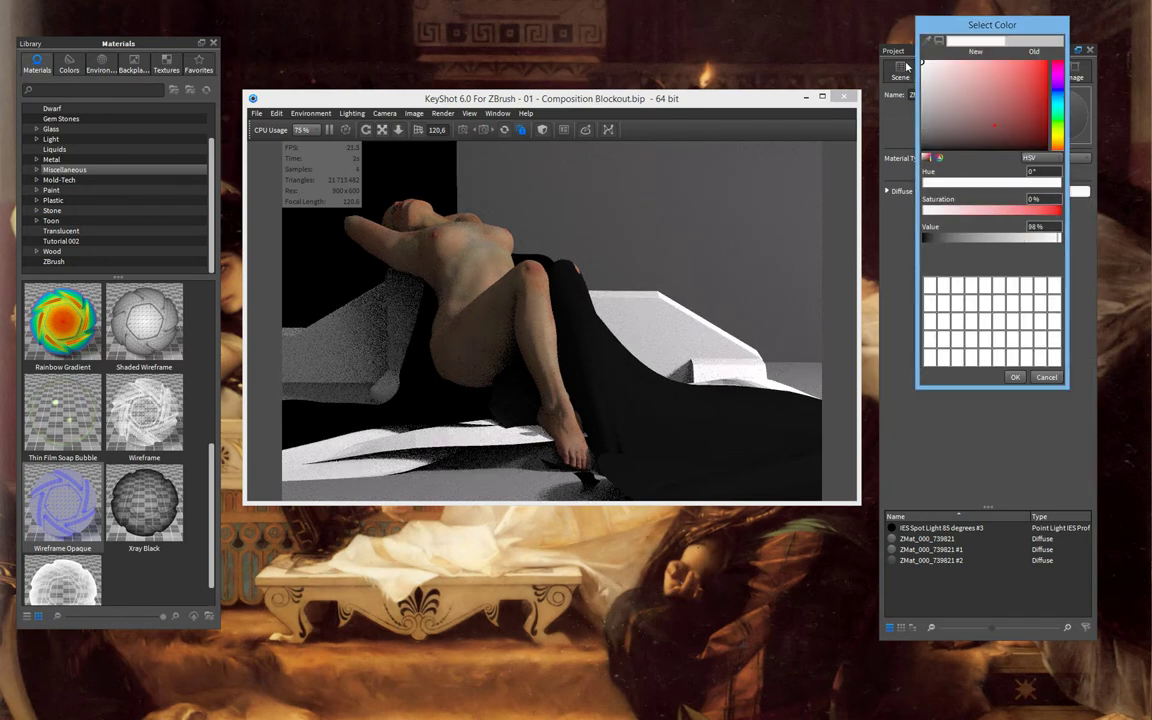
click(1014, 378)
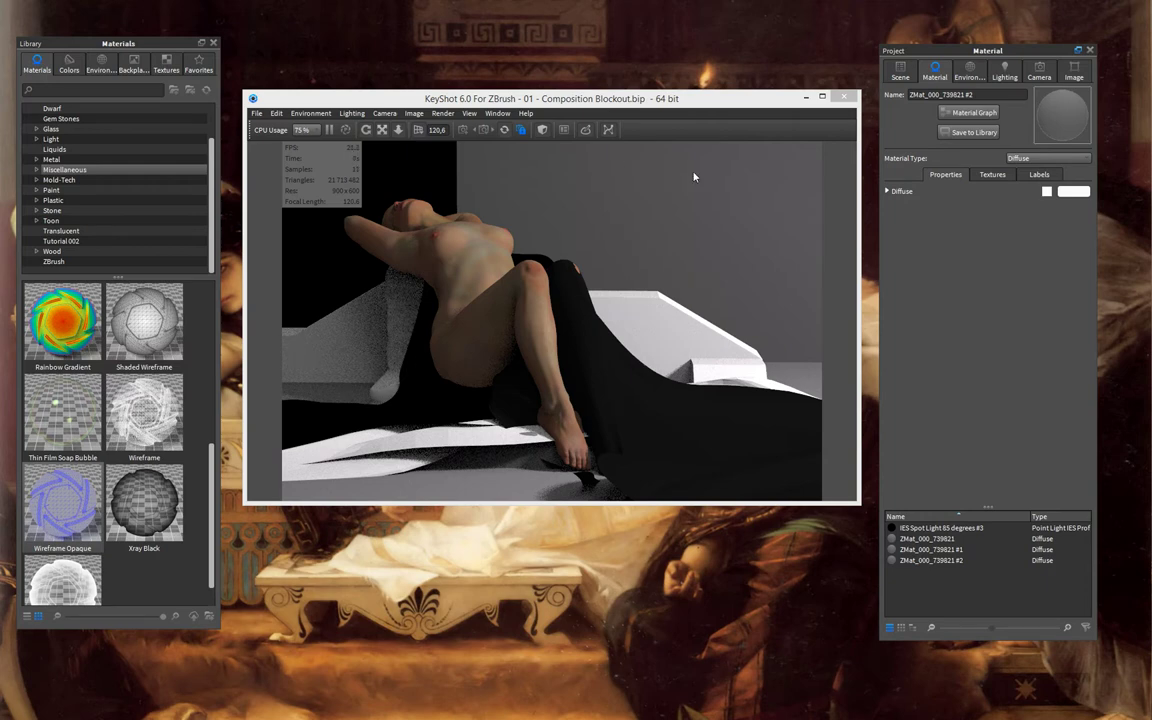
click(1025, 160)
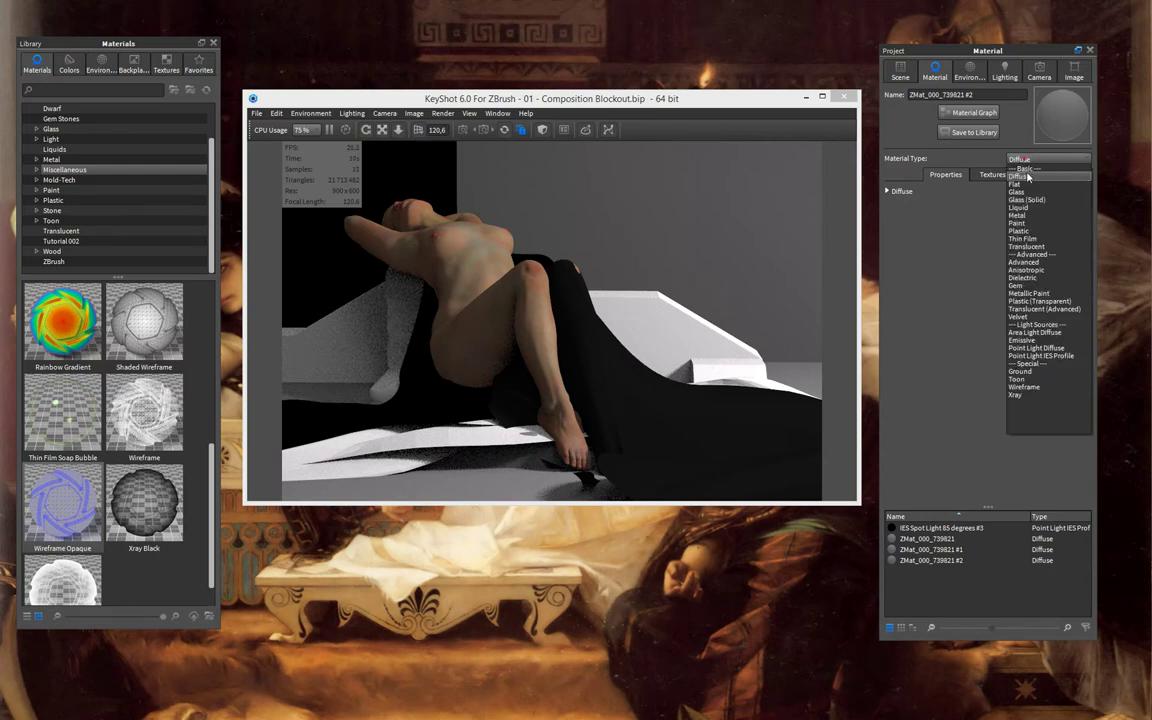
click(1024, 166)
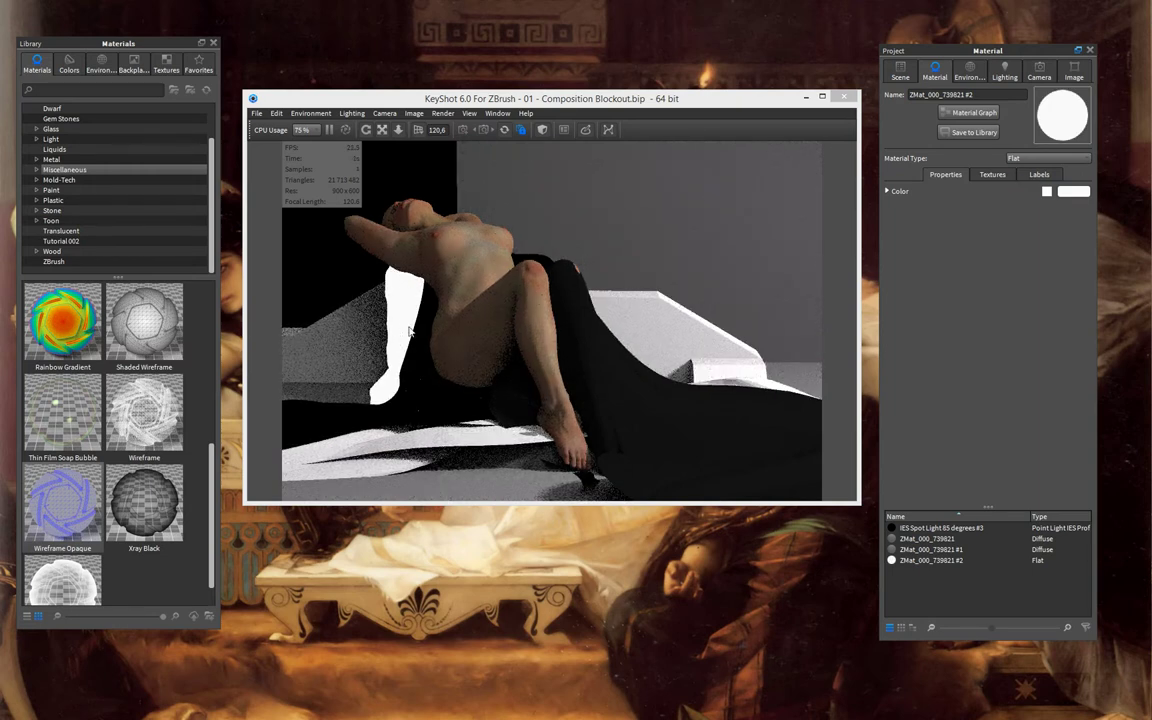
click(1022, 160)
click(1024, 176)
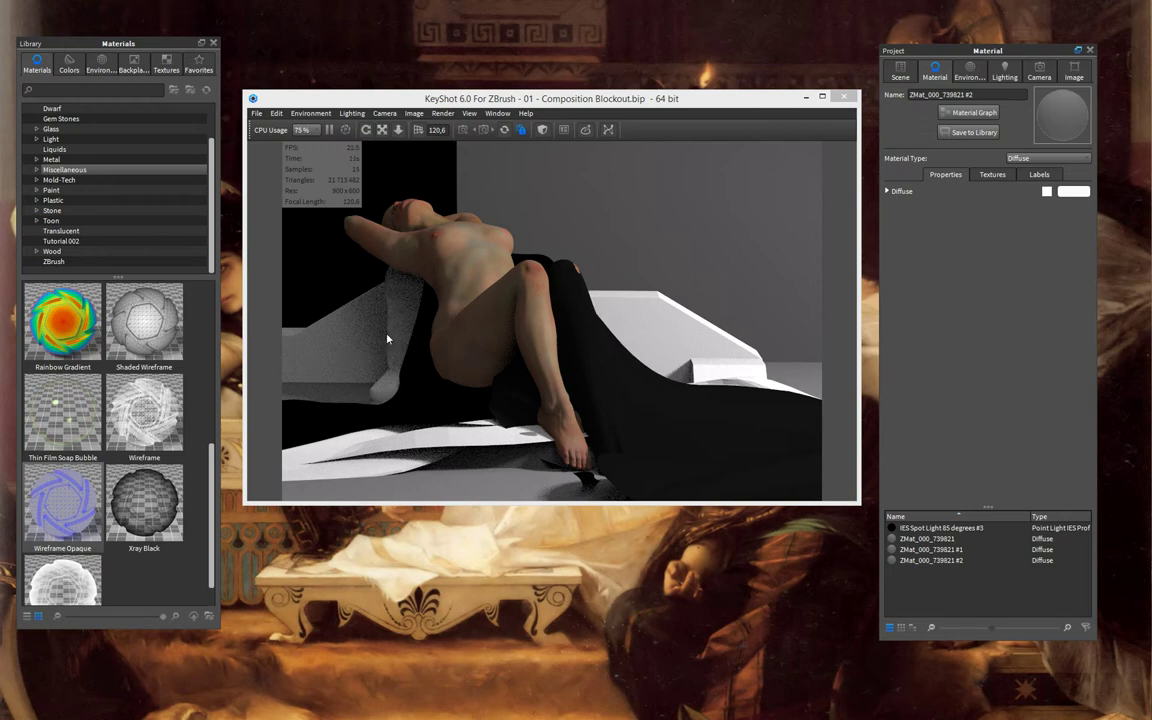
Step: Bring KeyShot into focus and select the Sphere light in the scene tree
click(558, 106)
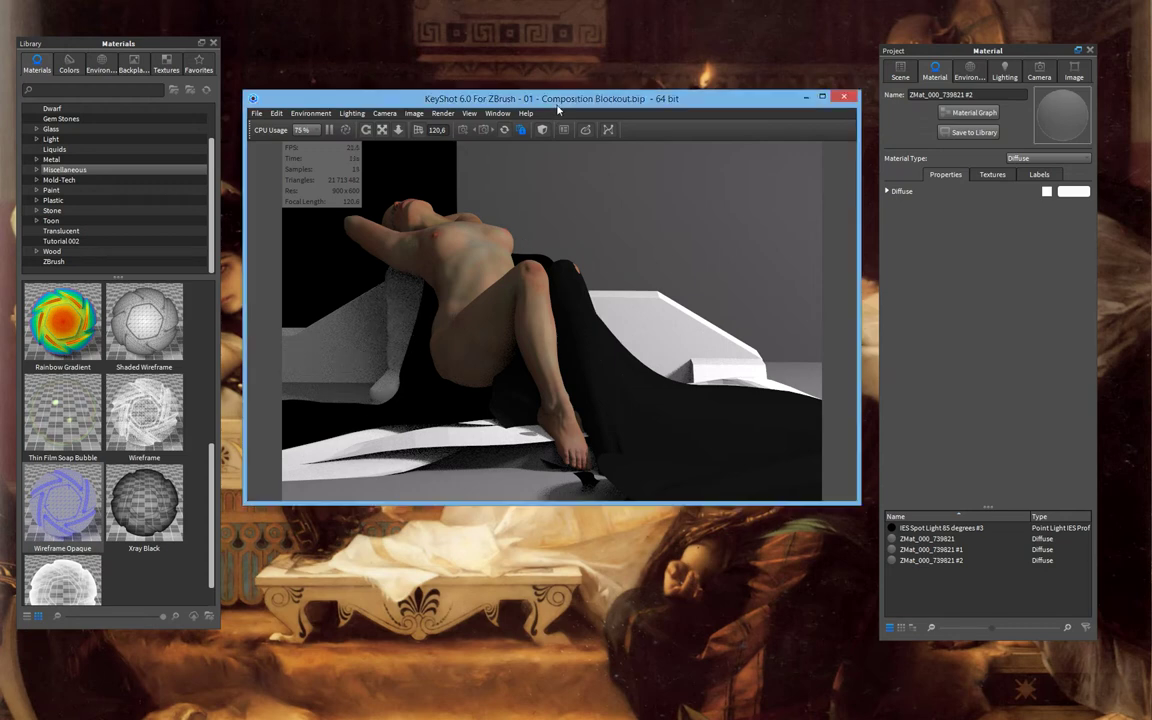
click(899, 74)
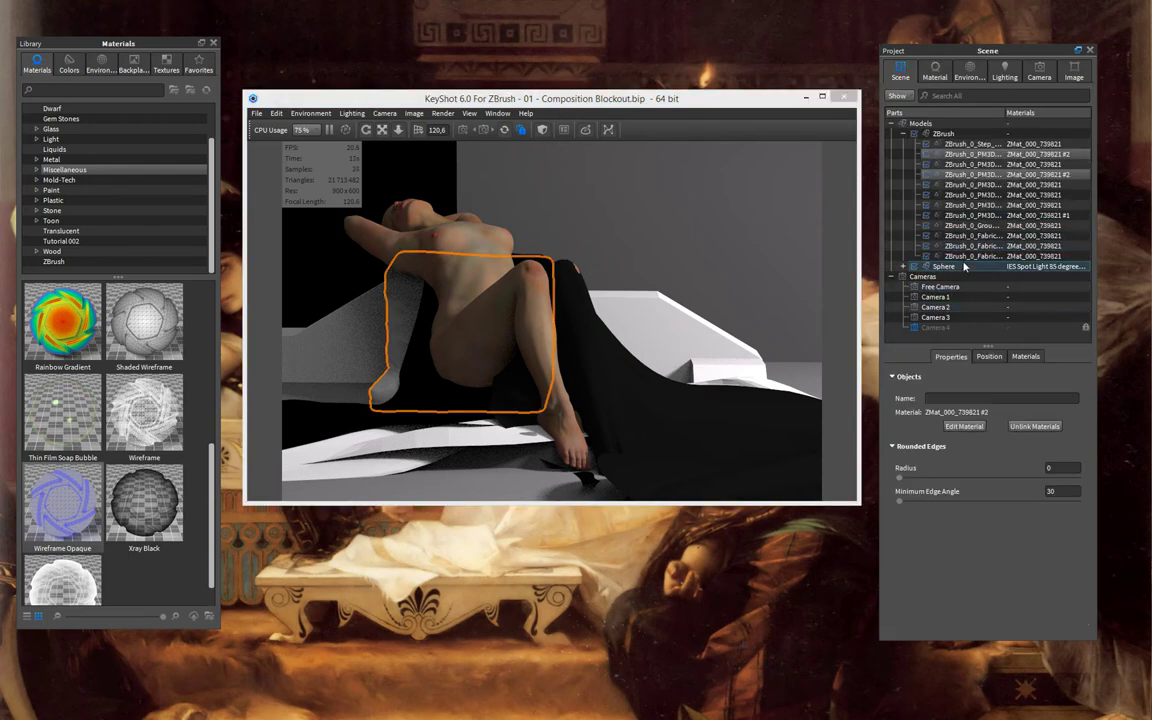
click(943, 266)
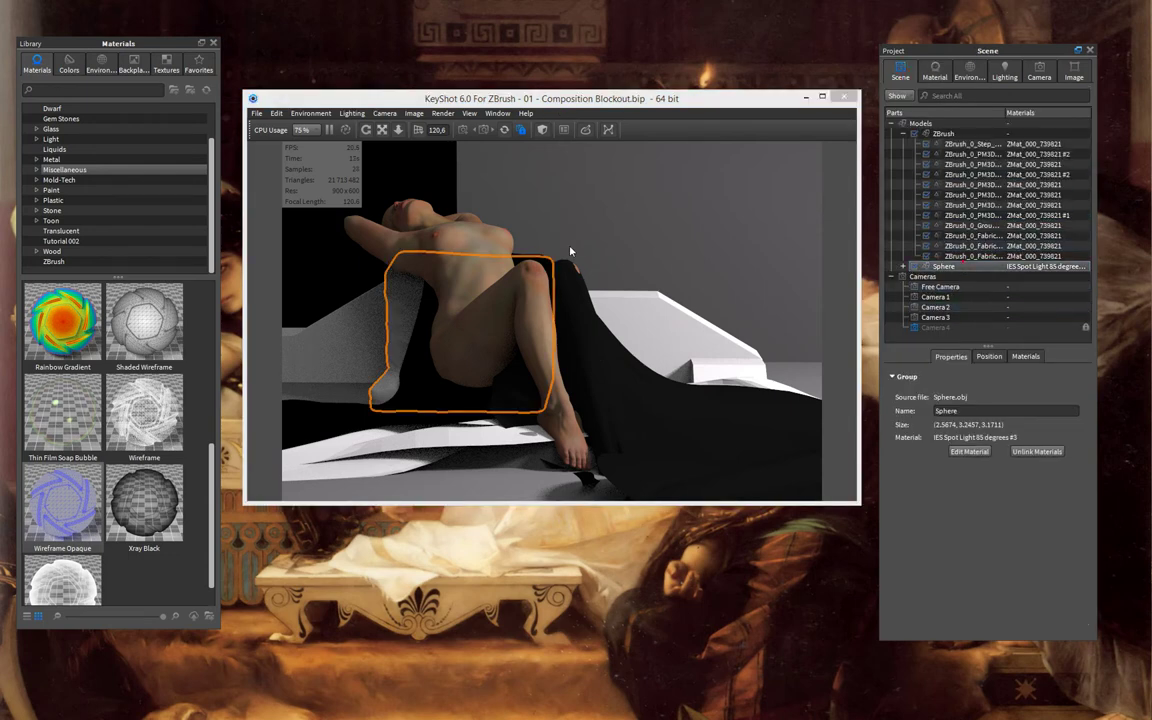
Step: Review the environment settings, then select the whole ZBrush model group
click(969, 70)
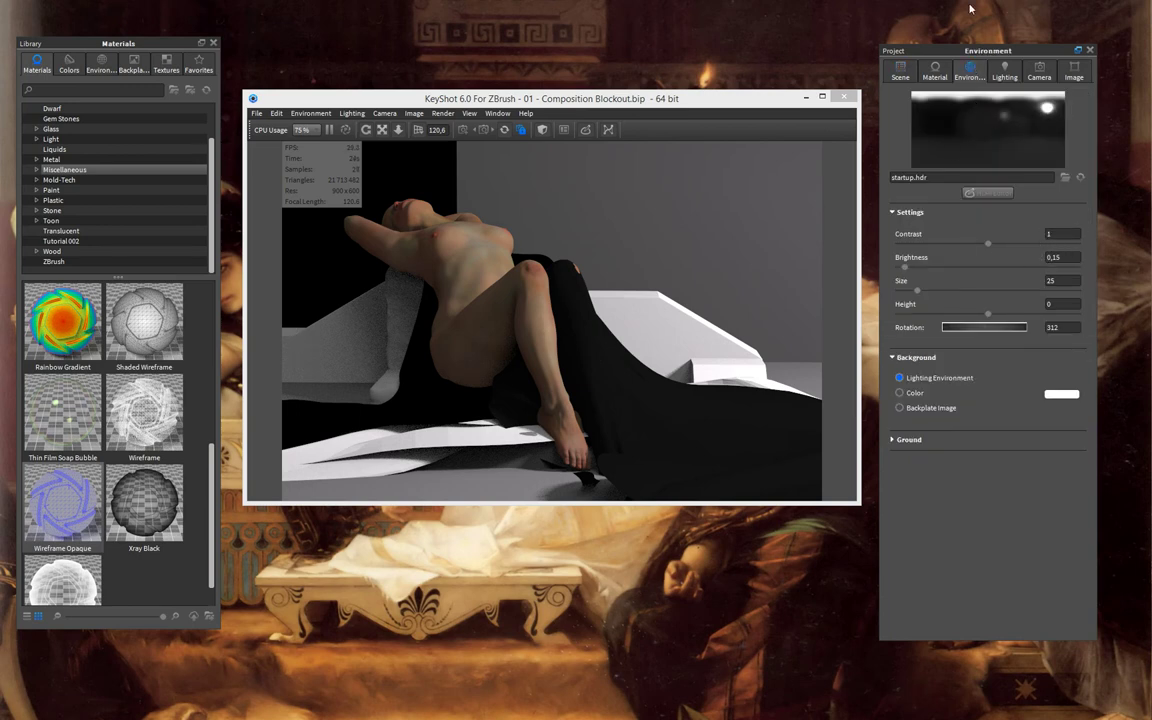
click(935, 70)
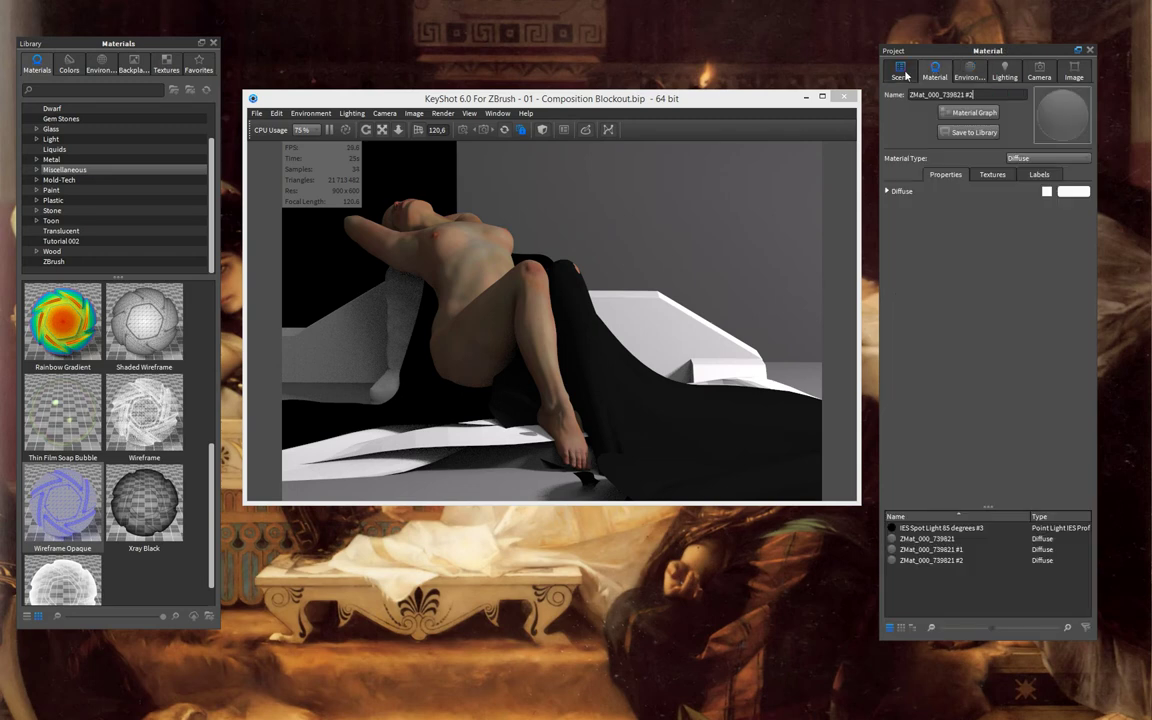
click(900, 70)
click(944, 134)
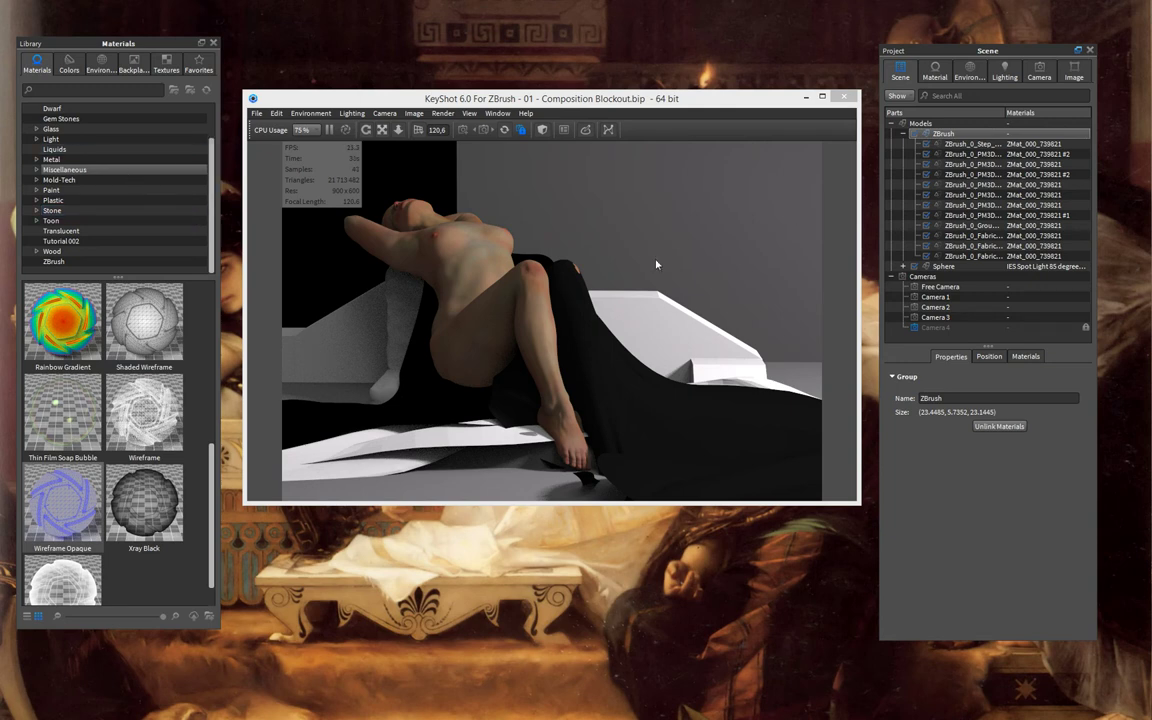
Step: Select the black fabric and unlink it into its own material, ZMat_000_739821 #4
click(682, 417)
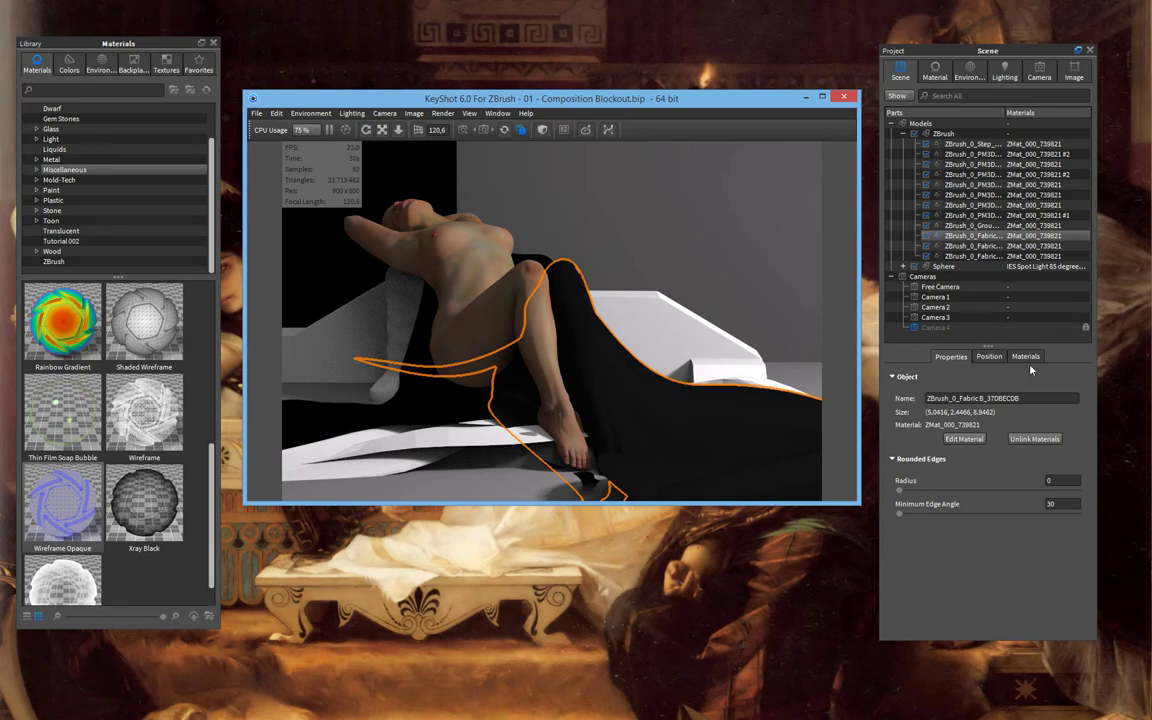
click(1032, 438)
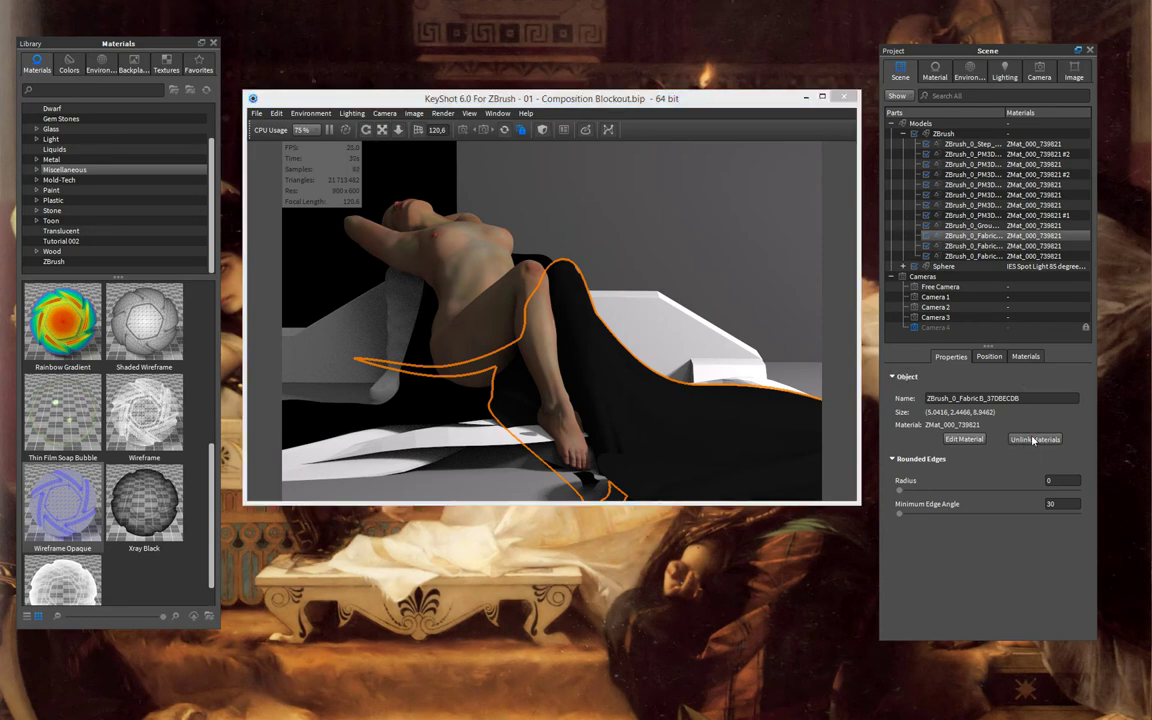
click(966, 441)
Step: Make the fabric material Metal with roughness 0.1
click(1050, 158)
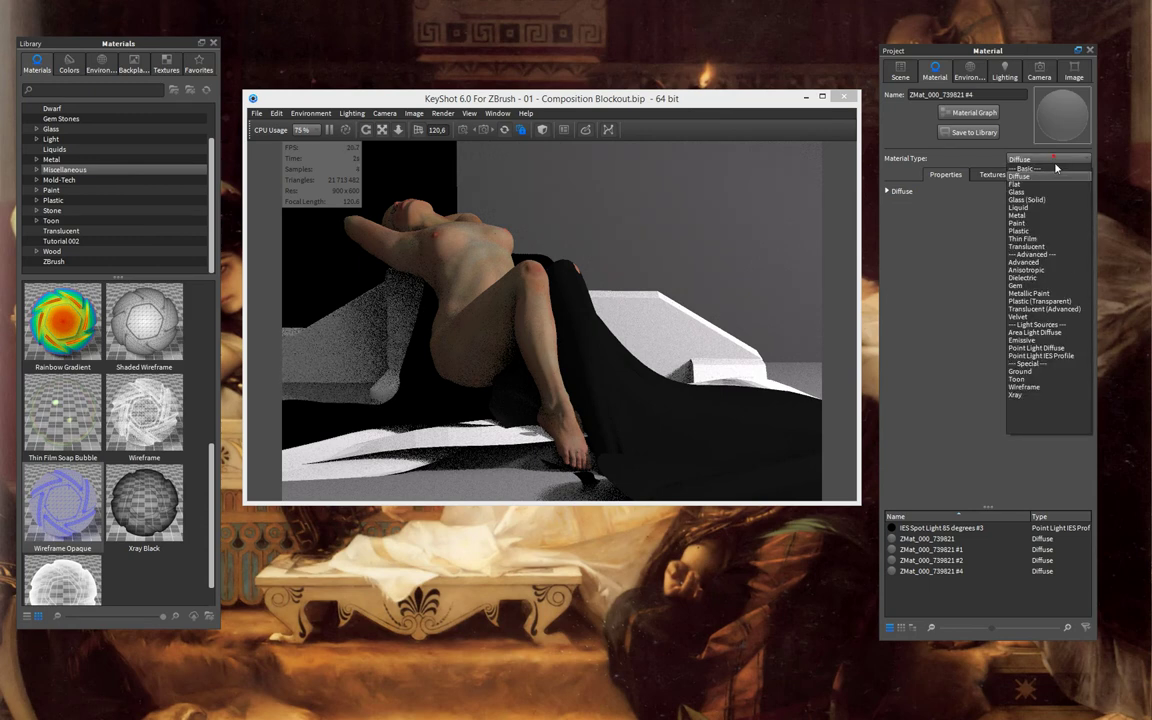
click(1035, 217)
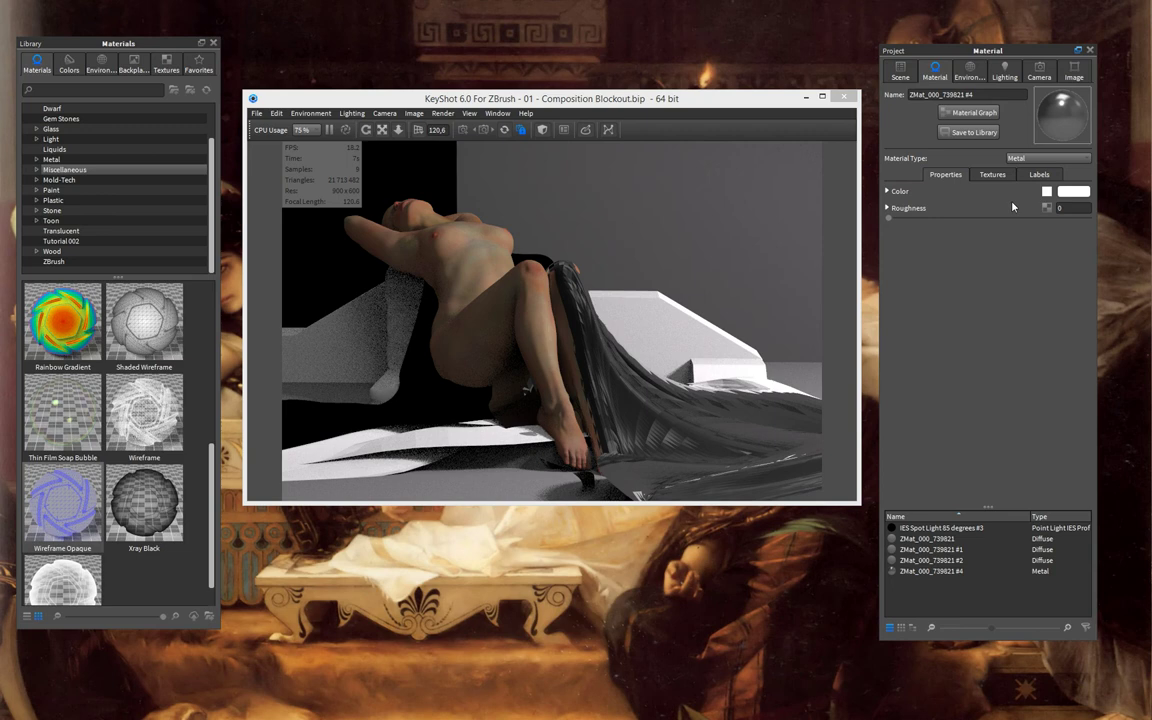
double_click(1062, 209)
text(0.1)
key(Return)
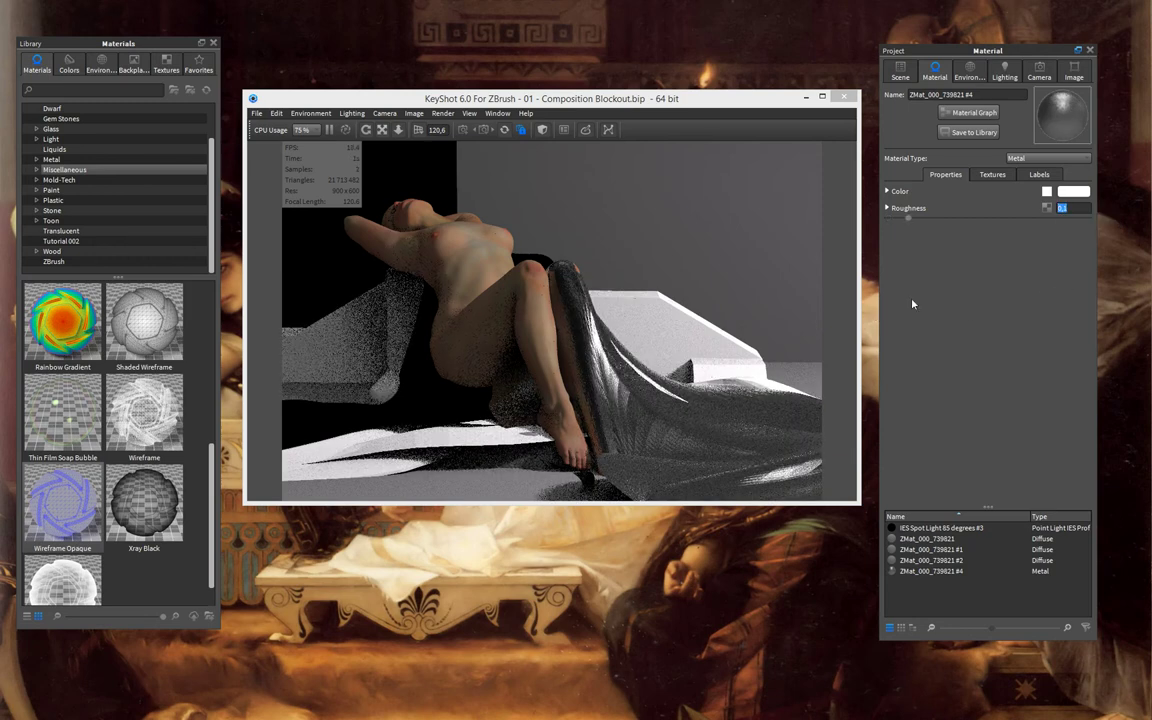
Step: Change the fabric material type to Glass
click(993, 175)
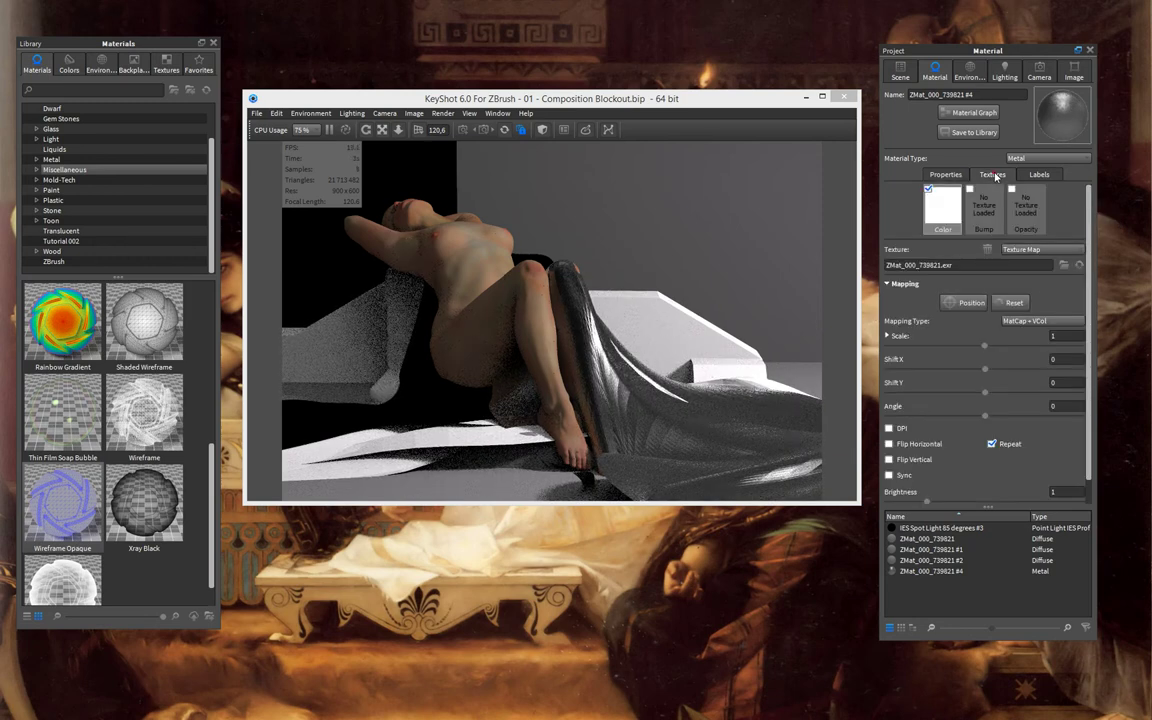
click(945, 175)
click(1048, 158)
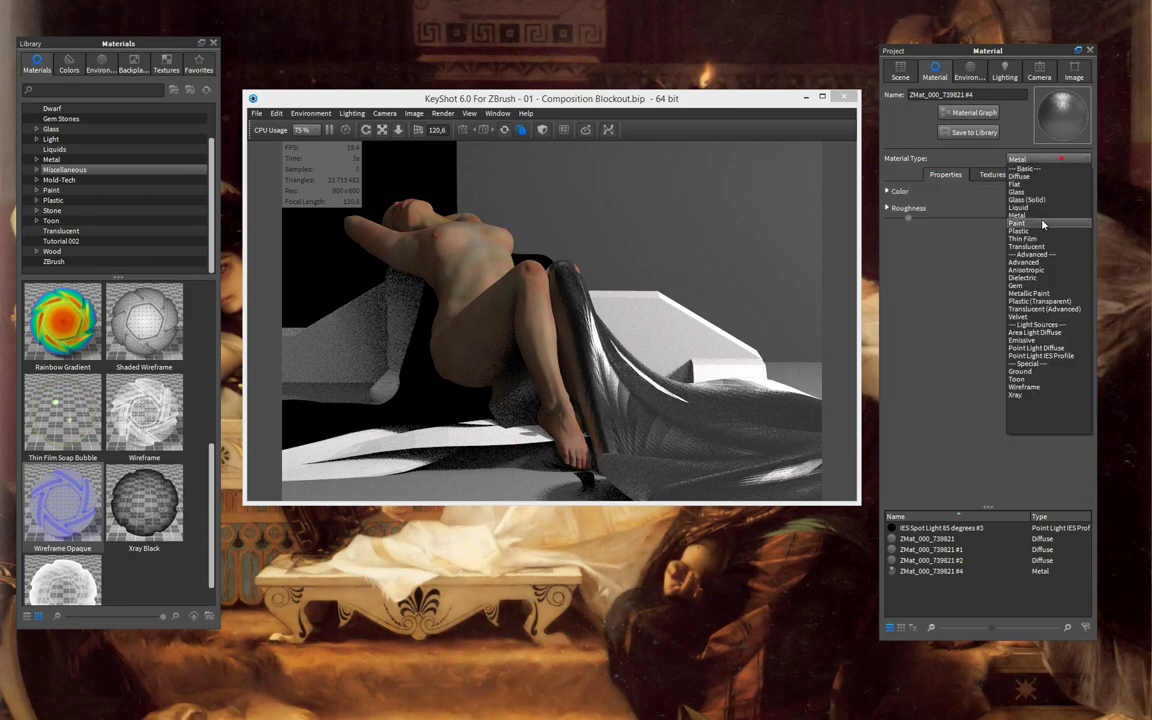
click(1040, 193)
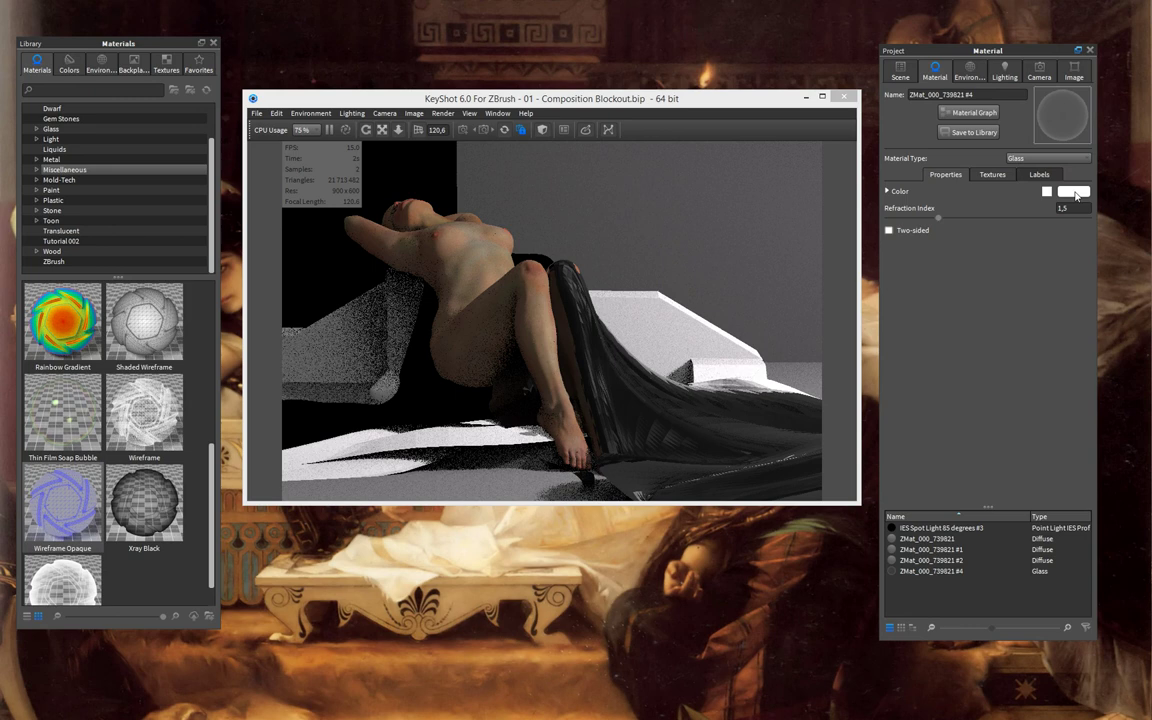
Step: Turn off the glass colour texture and open its colour picker
click(992, 175)
click(928, 190)
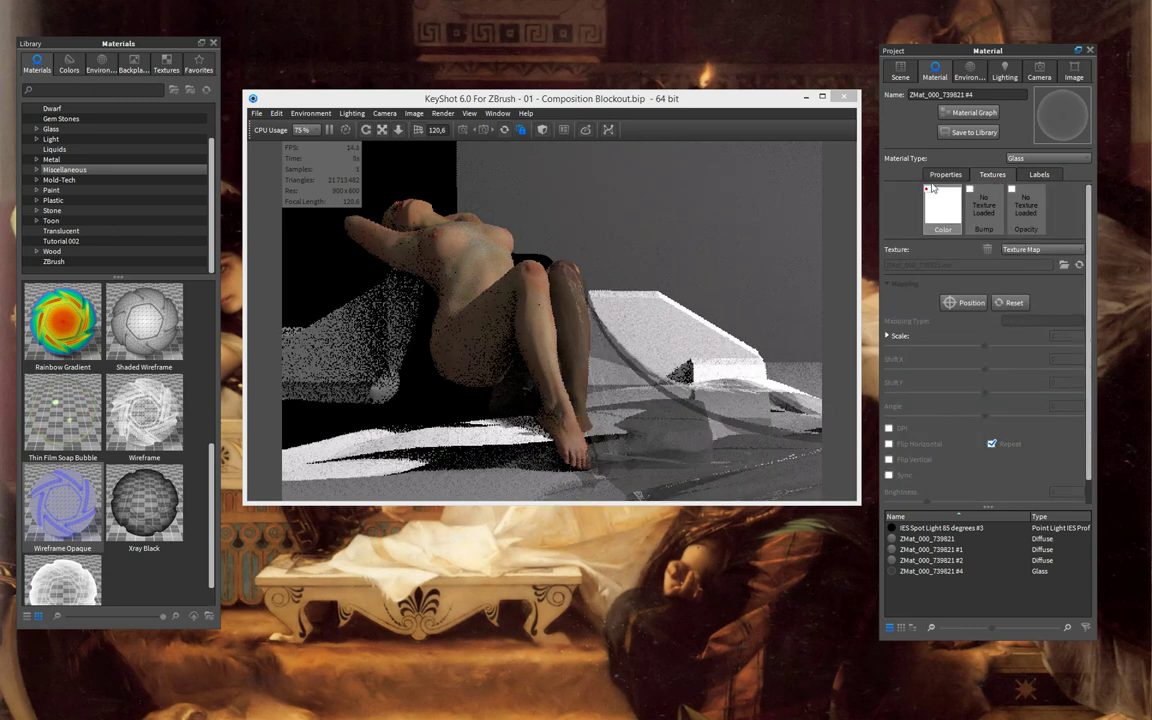
click(947, 175)
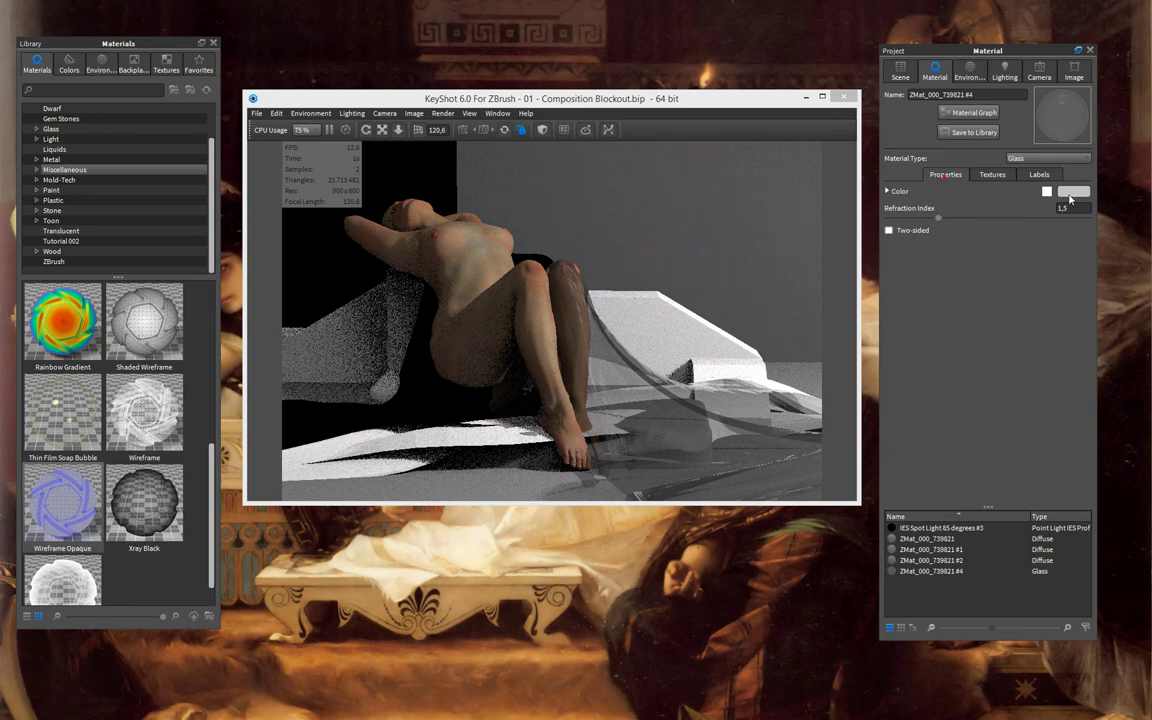
click(1070, 190)
Step: Try several darker glass colour values, then close the picker without keeping them
click(921, 139)
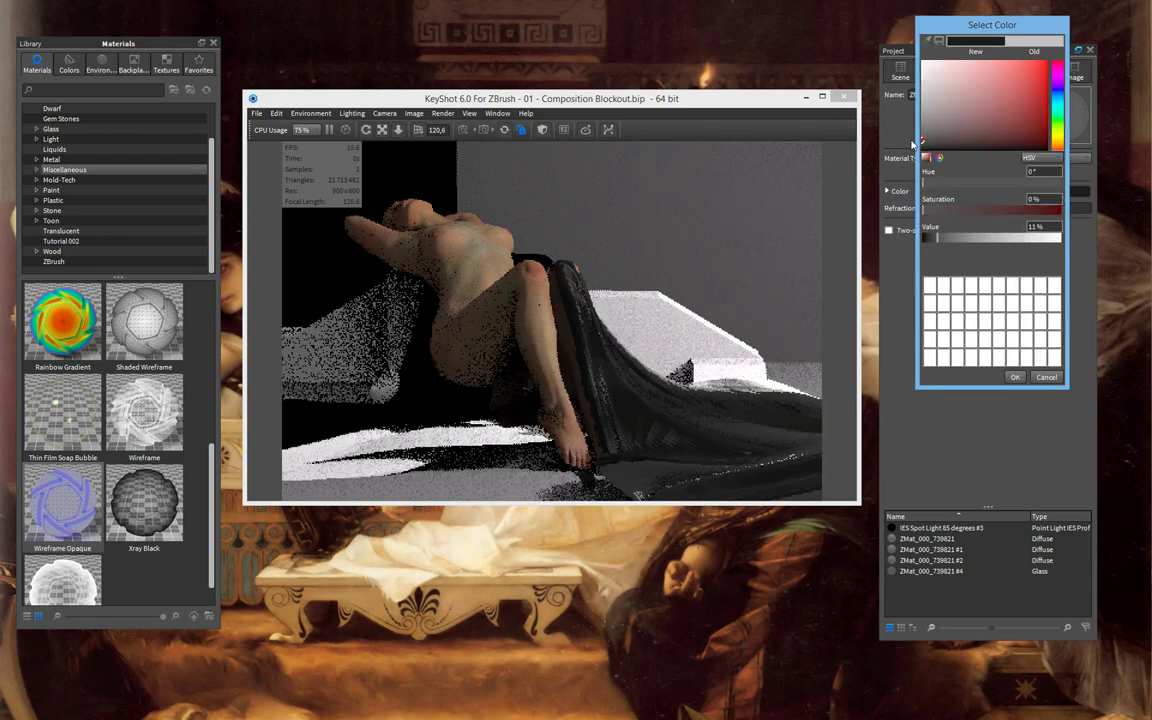
click(916, 130)
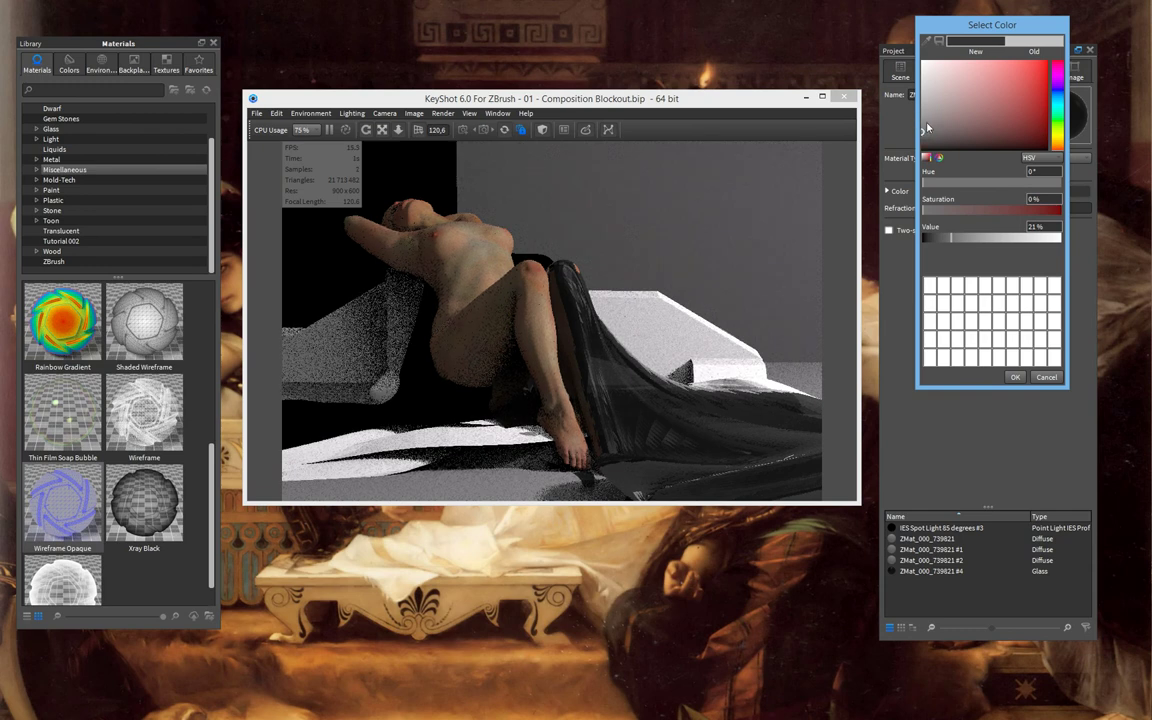
click(921, 124)
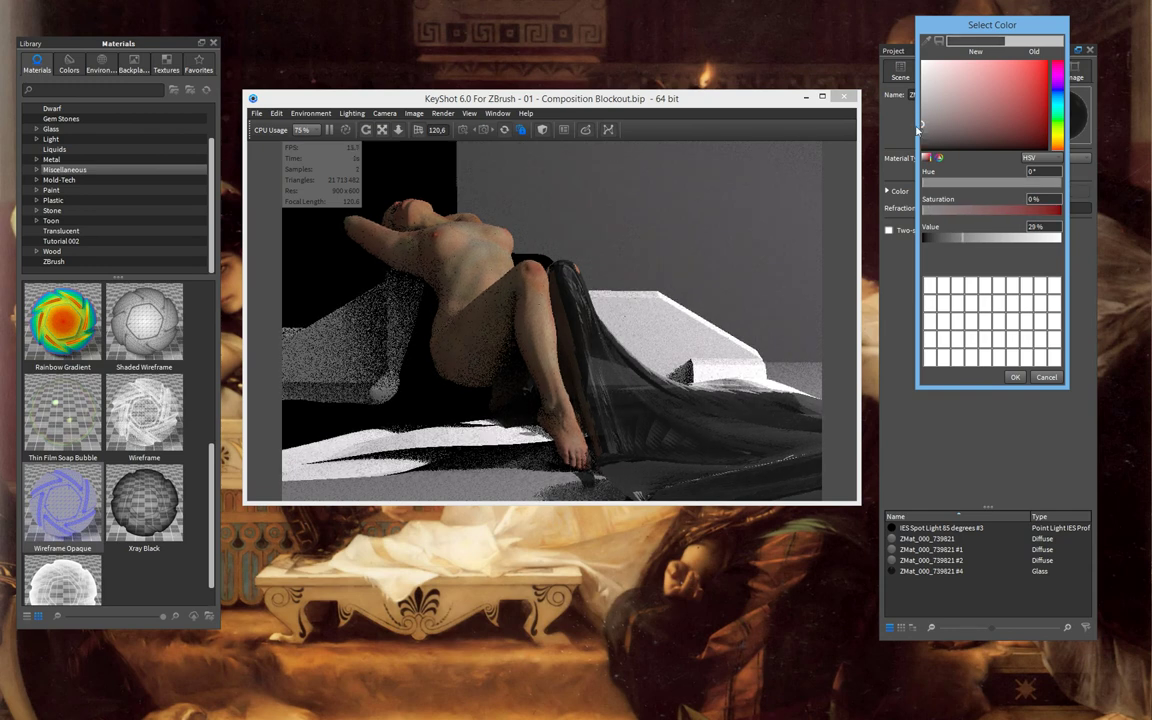
click(924, 127)
click(1046, 377)
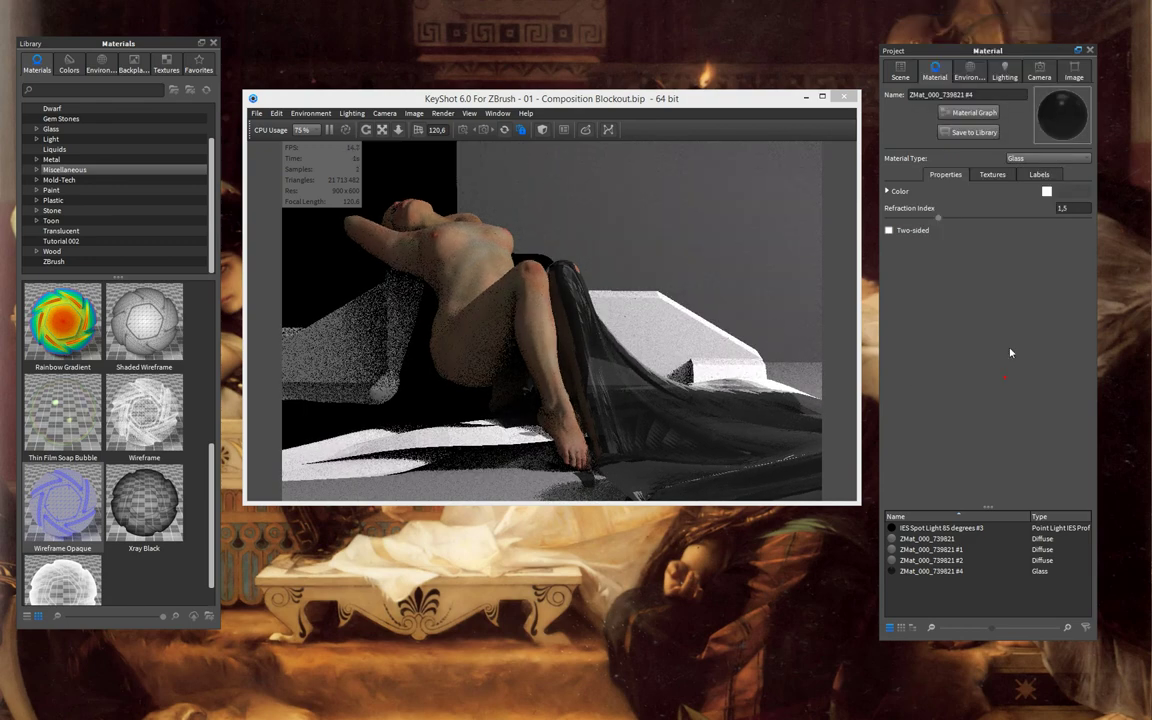
Step: Set the glass colour to dark grey at 24% value and dismiss the save reminder
click(1046, 191)
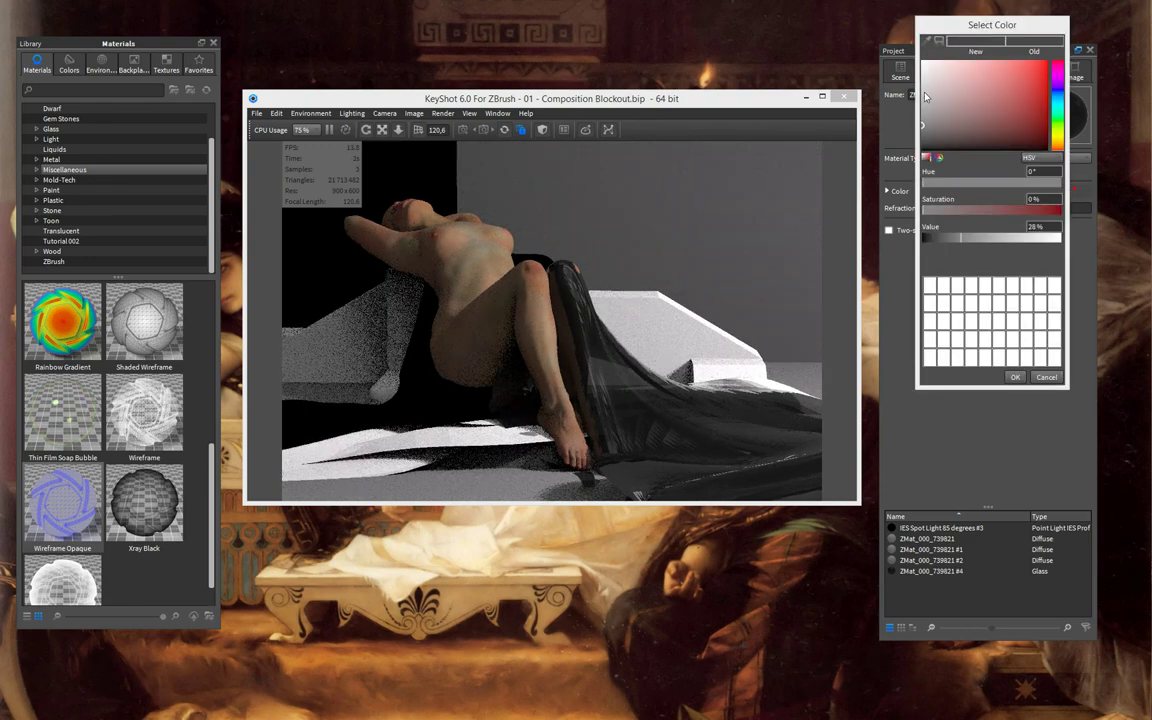
drag(924, 134, 906, 131)
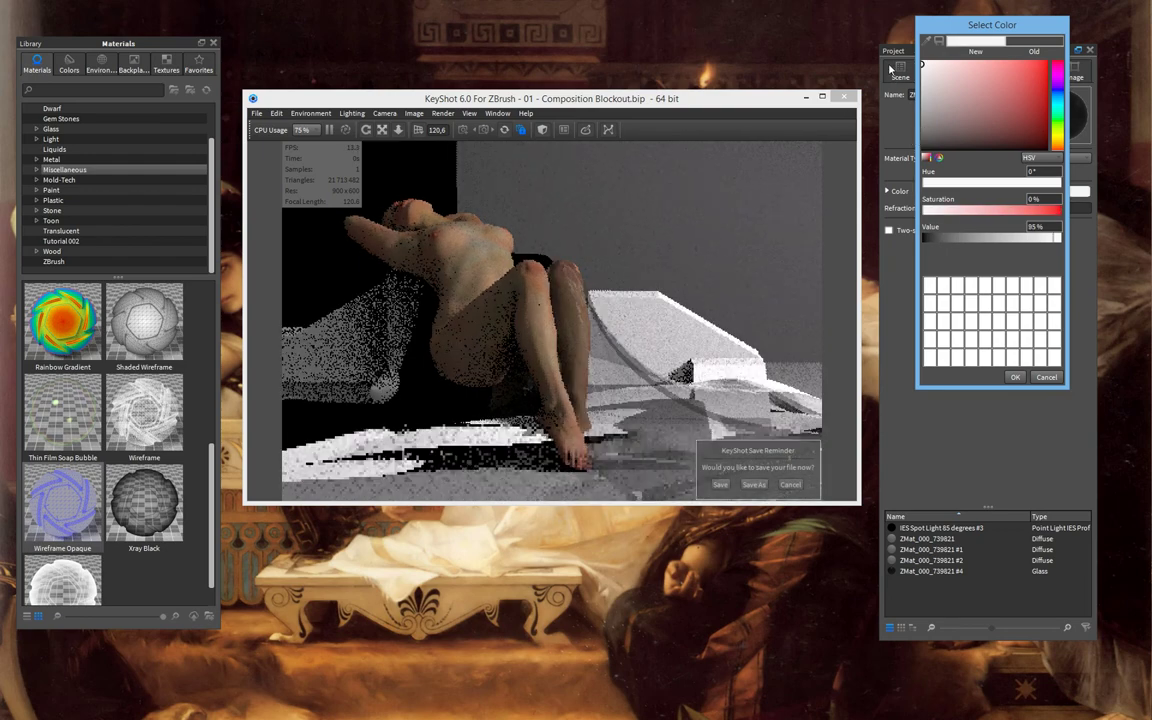
mouse_move(906, 131)
mouse_down()
mouse_move(875, 147)
mouse_move(862, 122)
mouse_move(858, 134)
mouse_up()
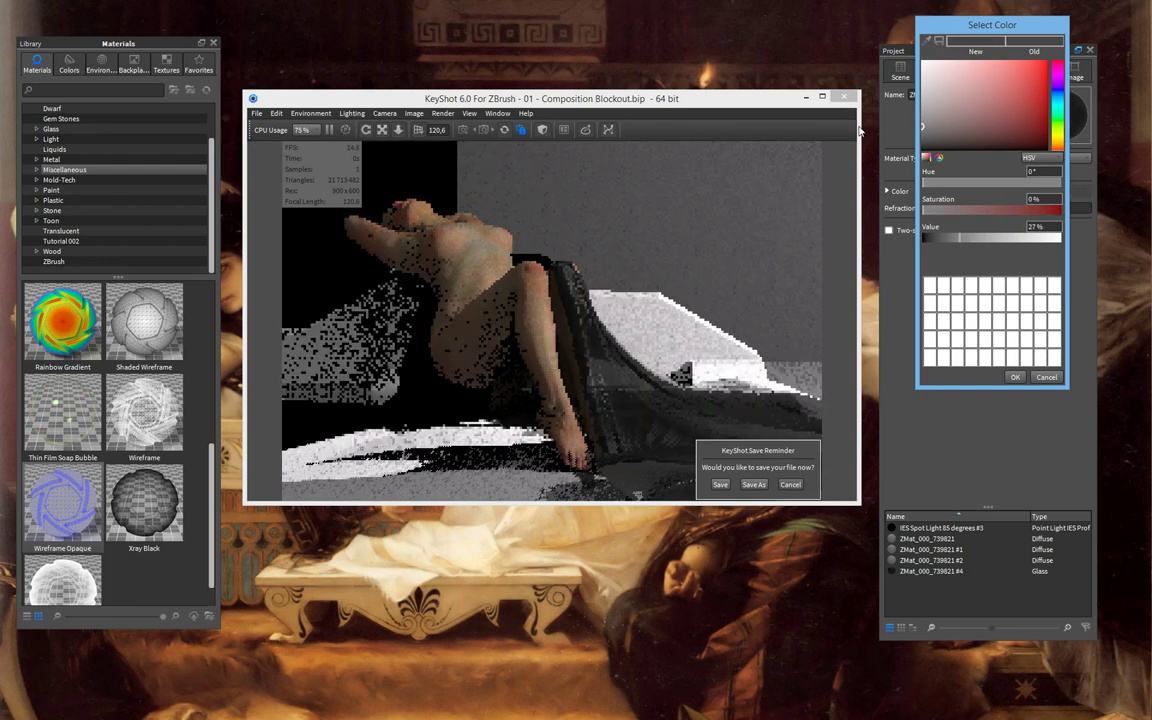
click(1015, 378)
click(790, 484)
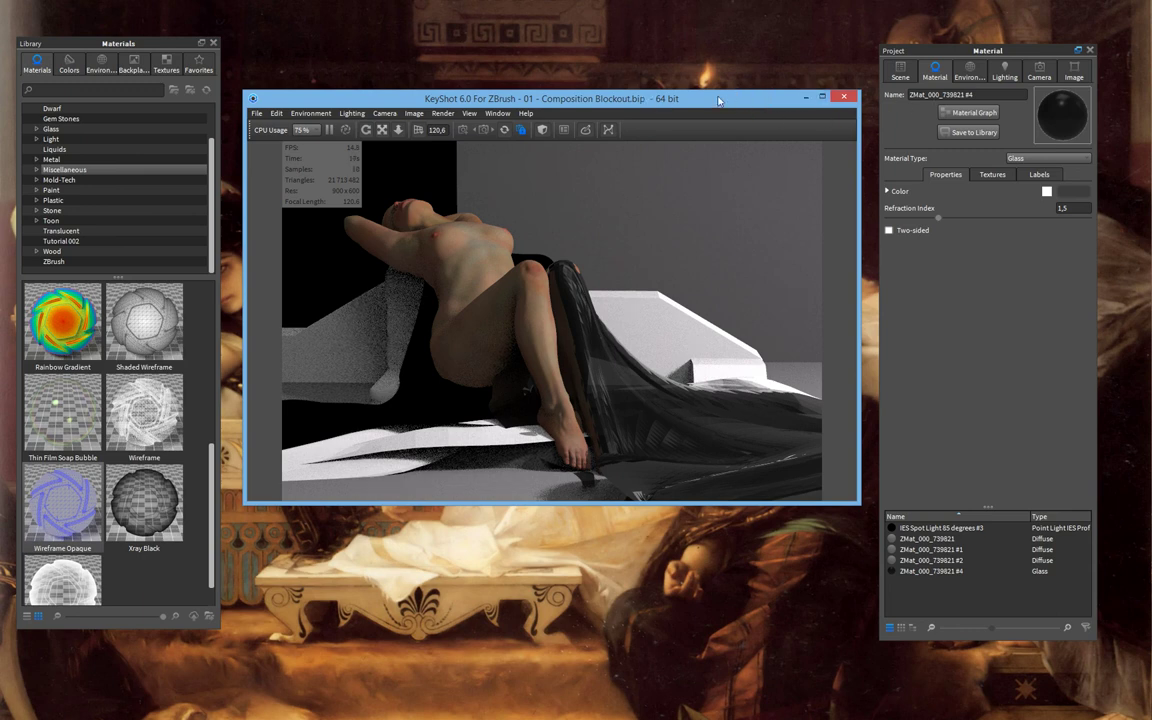
mouse_move(422, 102)
mouse_down()
mouse_move(425, 71)
mouse_move(424, 104)
mouse_move(425, 94)
mouse_up()
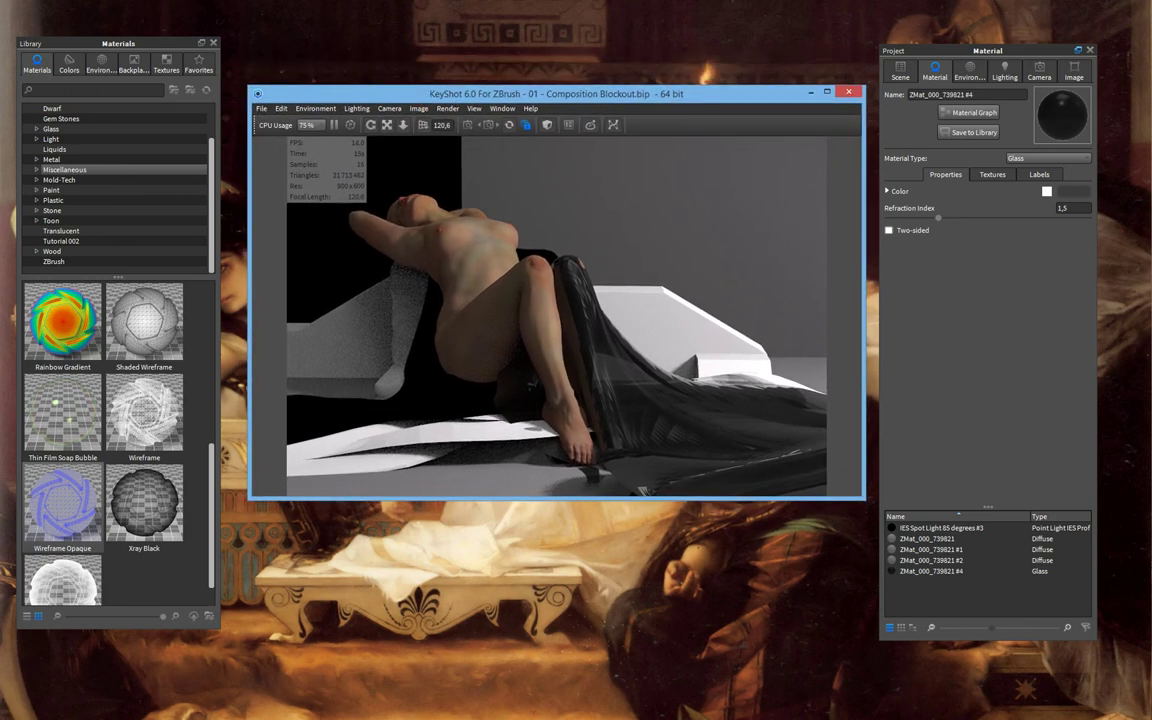